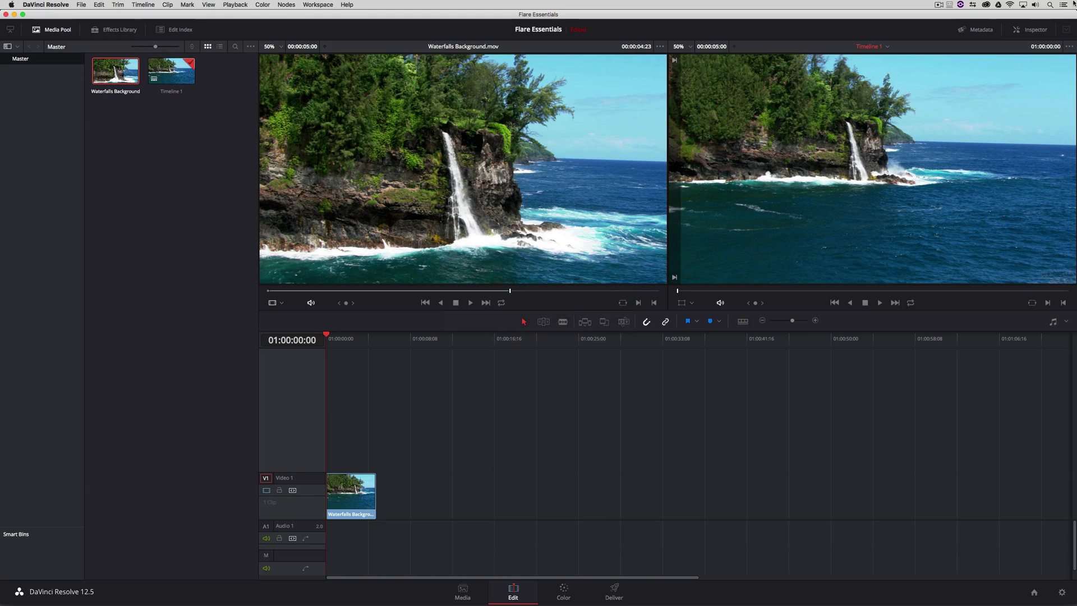
mouse_move(350, 338)
left_mouse_down()
mouse_move(373, 339)
mouse_move(323, 339)
mouse_move(366, 339)
mouse_move(349, 335)
left_mouse_up()
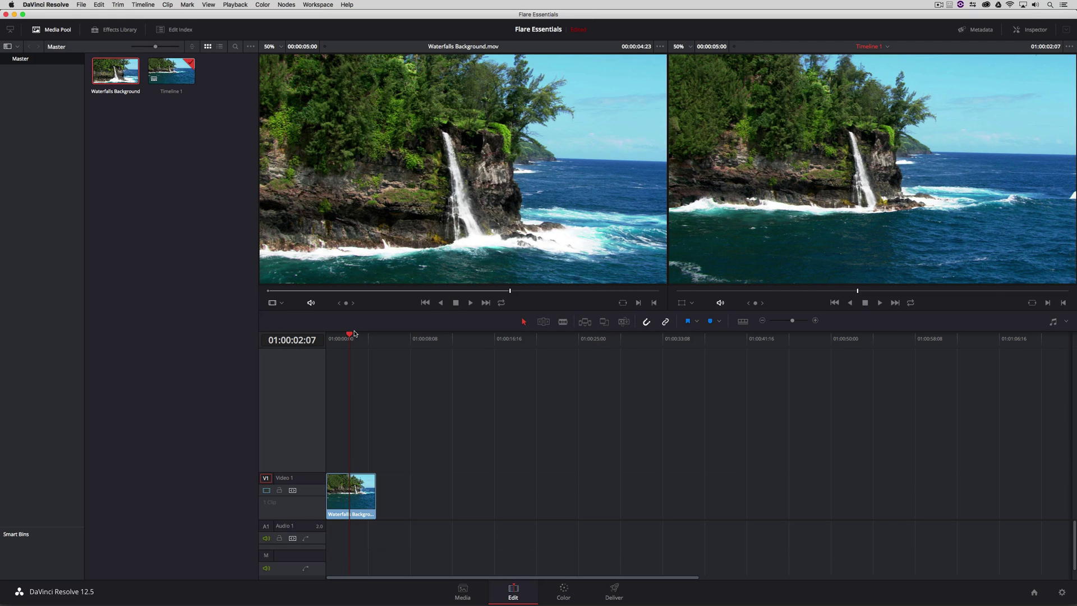
left_click_drag(354, 333, 327, 345)
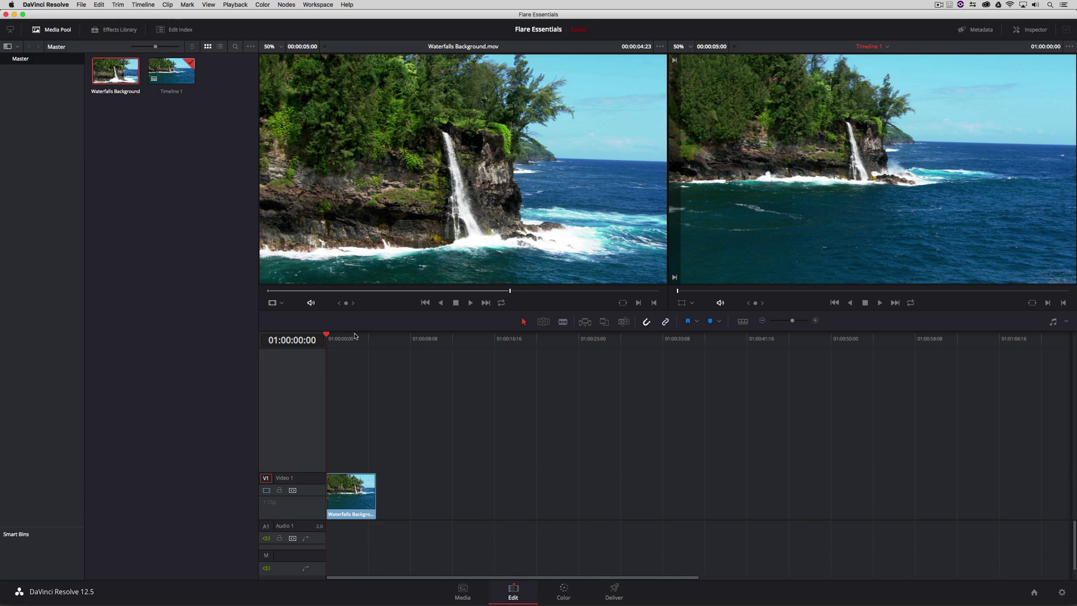
Make a Fusion Connect clip named 'Waterfall RDT Composite' from the V1 waterfall clip and open it in Fusion.
right_click(343, 494)
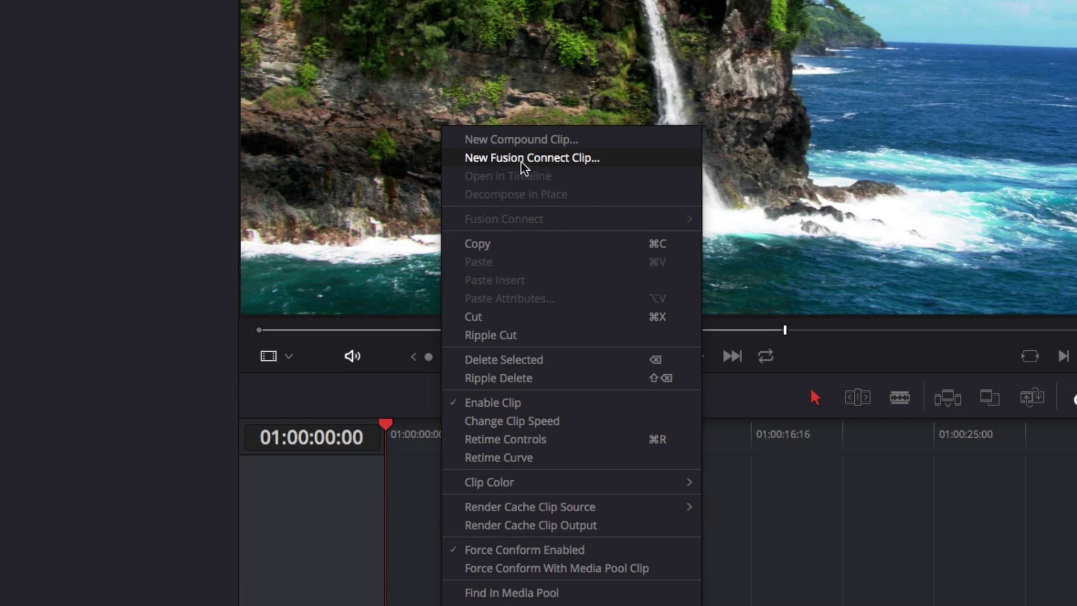
left_click(586, 160)
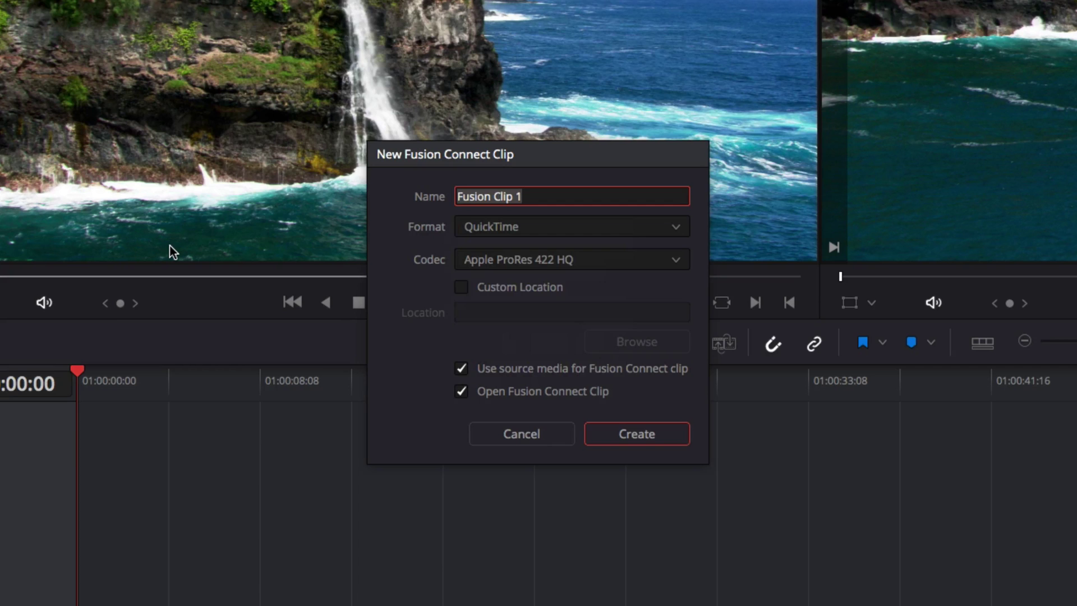
type("W")
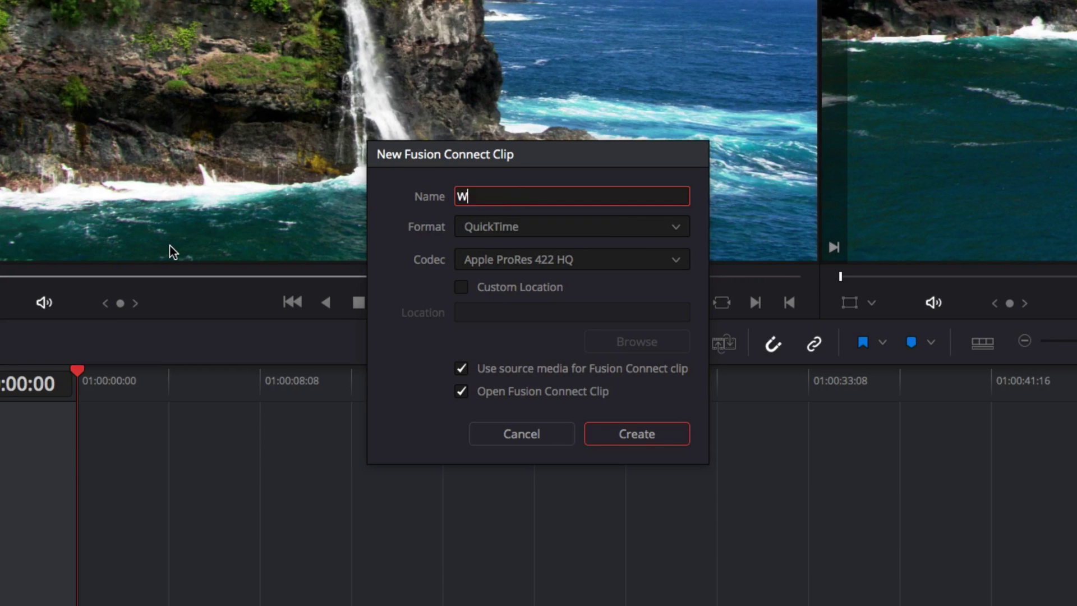
type("aterfall RDT Composite")
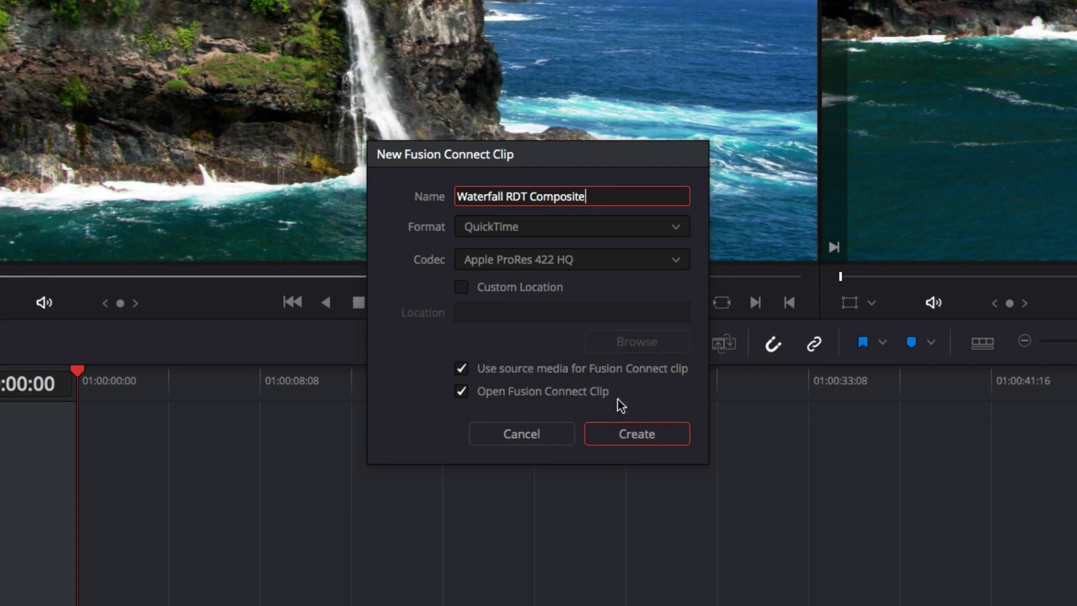
left_click(639, 438)
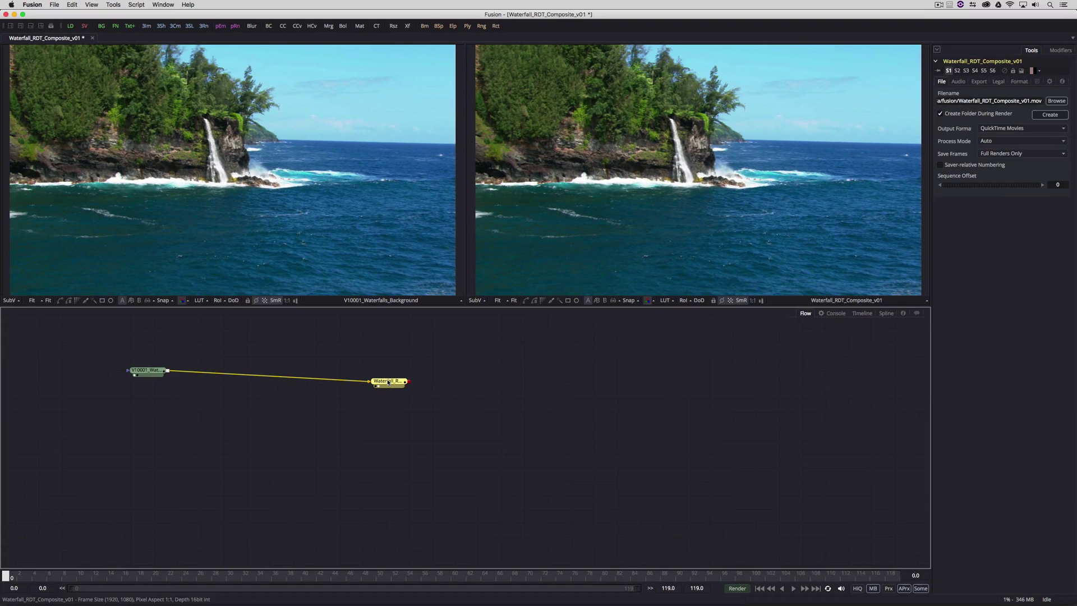
Spread out the saver and Waterfalls Background loader, then break the link between them.
mouse_move(388, 383)
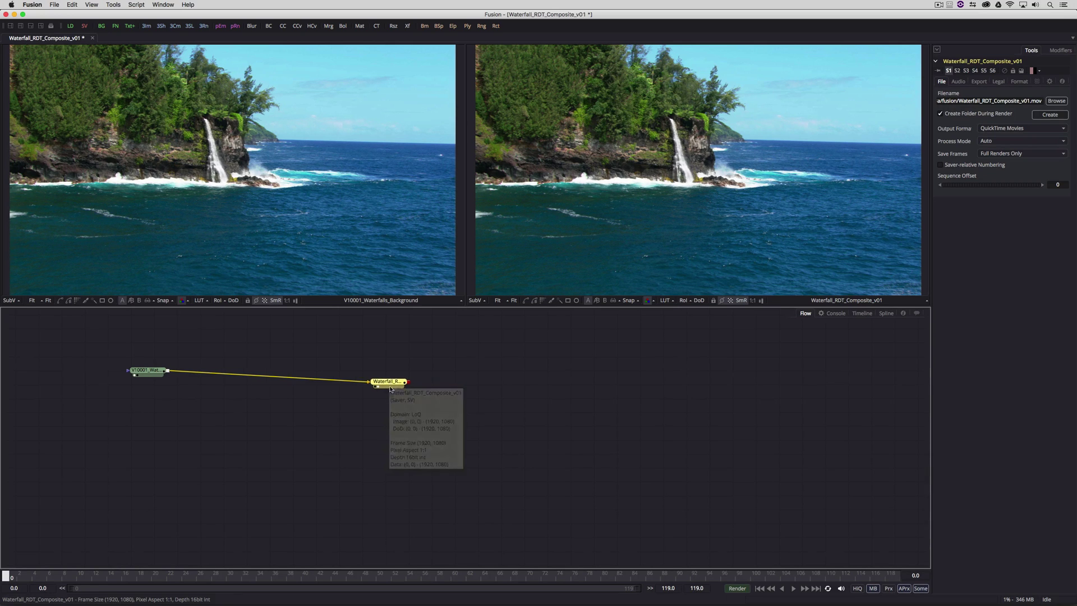
left_click_drag(394, 385, 414, 442)
left_click_drag(149, 372, 146, 413)
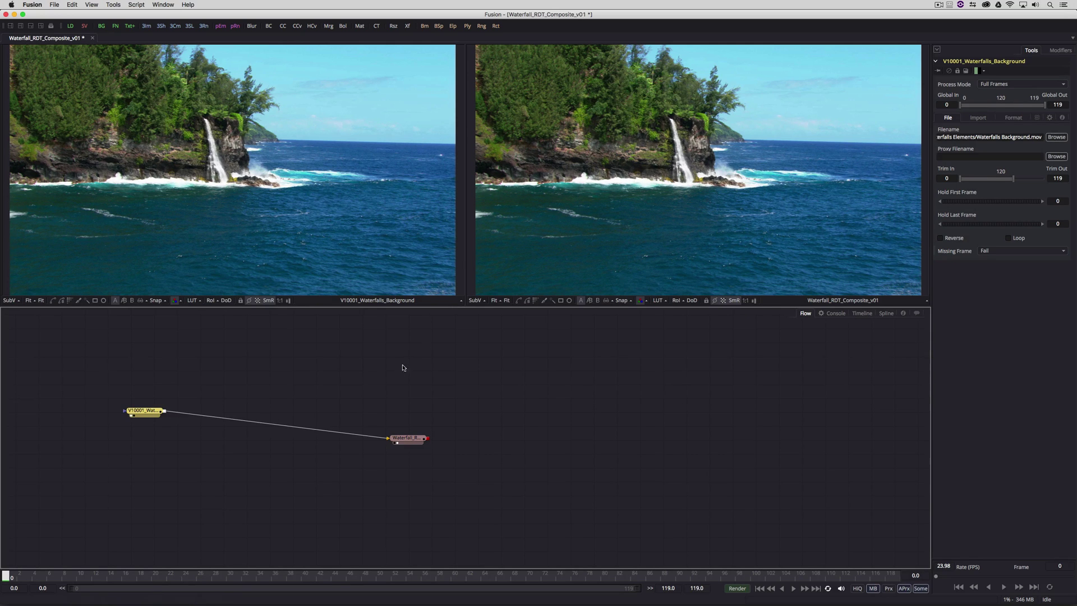
left_click_drag(383, 437, 198, 413)
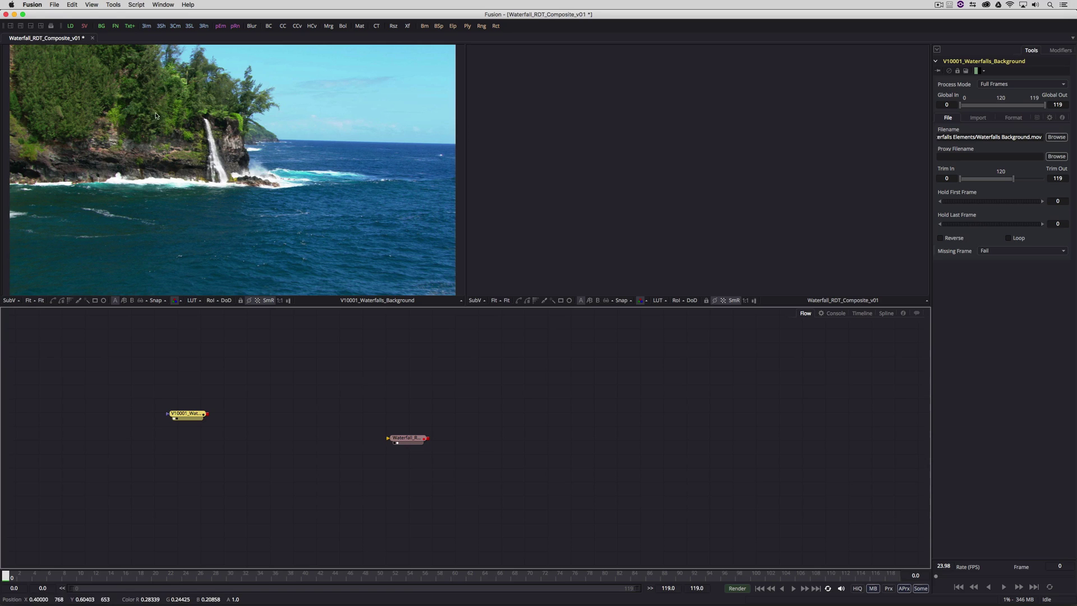
Load Waterfalls Text_#####.tga from Desktop > Waterfalls Elements > Waterfalls and delete the stray Merge1 node.
left_click(72, 25)
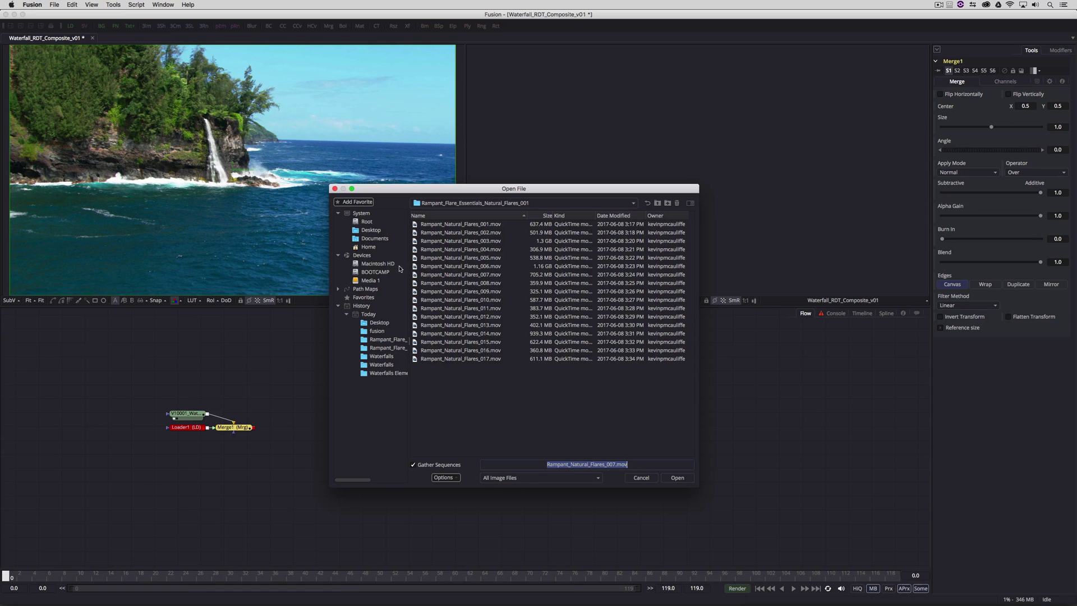
left_click(372, 230)
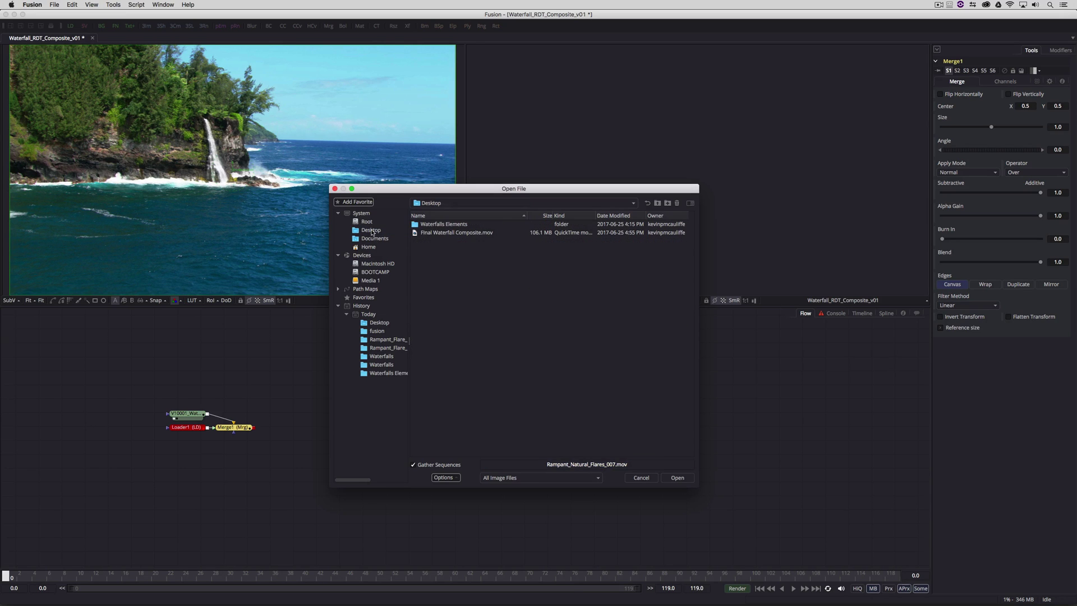
double_click(445, 225)
double_click(442, 225)
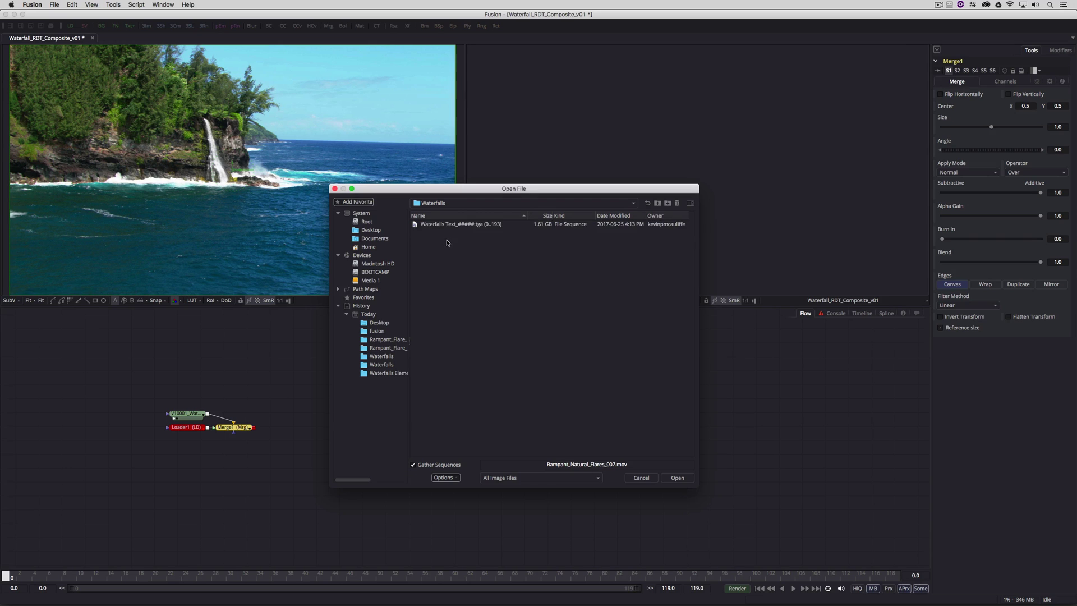
left_click(476, 226)
left_click(678, 479)
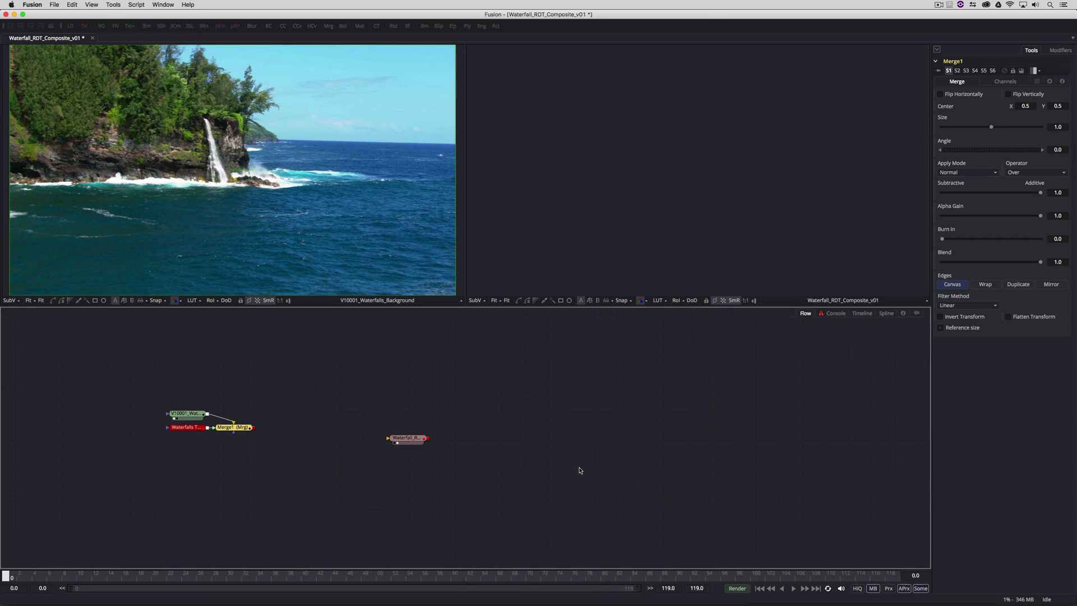
left_click_drag(238, 427, 324, 440)
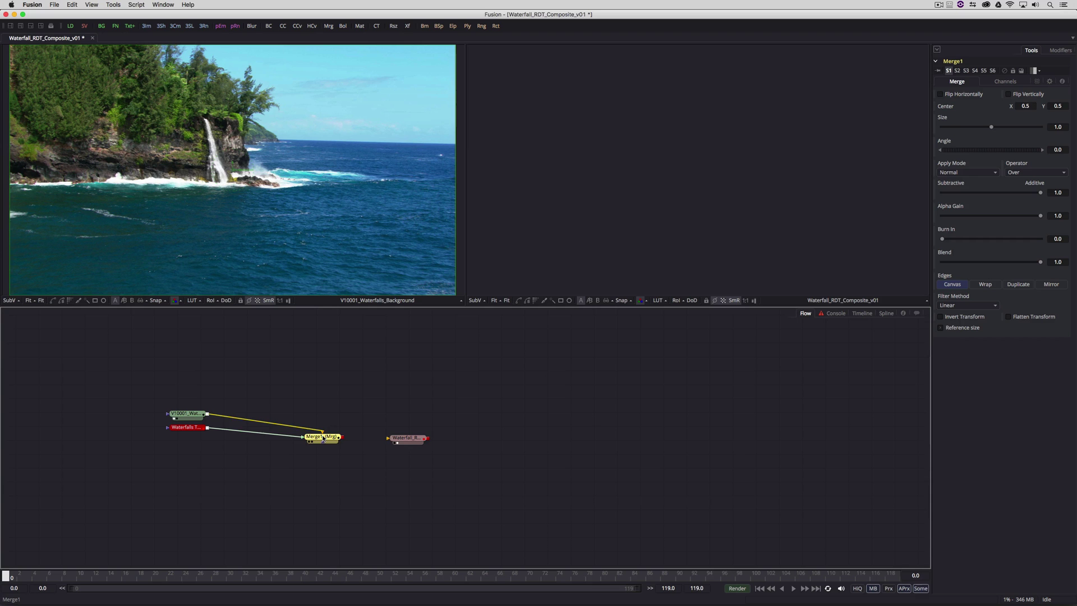
key("Delete")
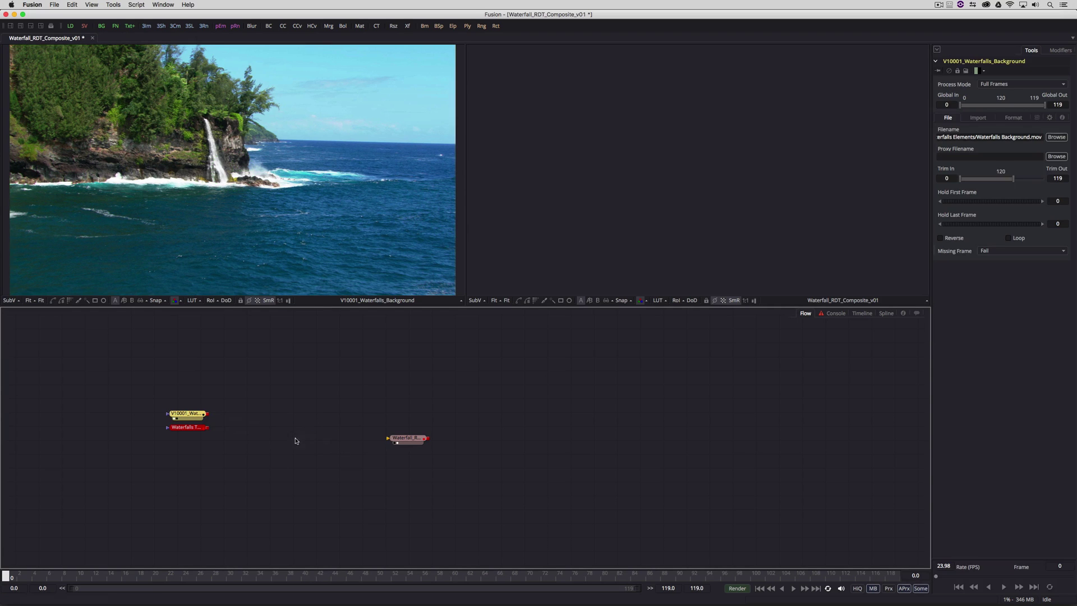
Place the text loader above the background loader and reposition the saver in the flow.
left_click_drag(188, 432, 190, 387)
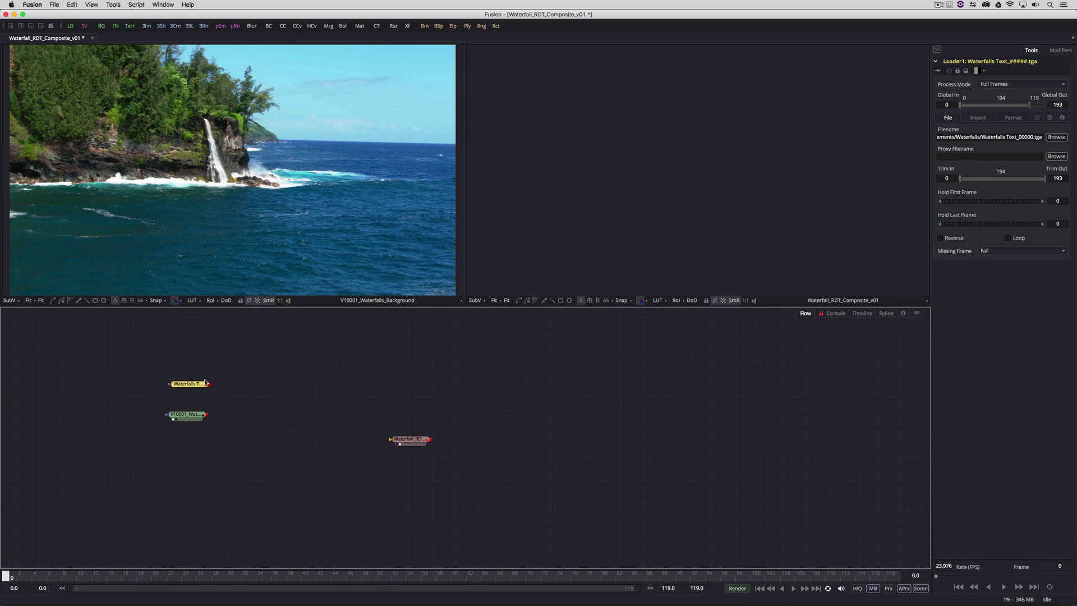
scroll(205, 383, "up", 3)
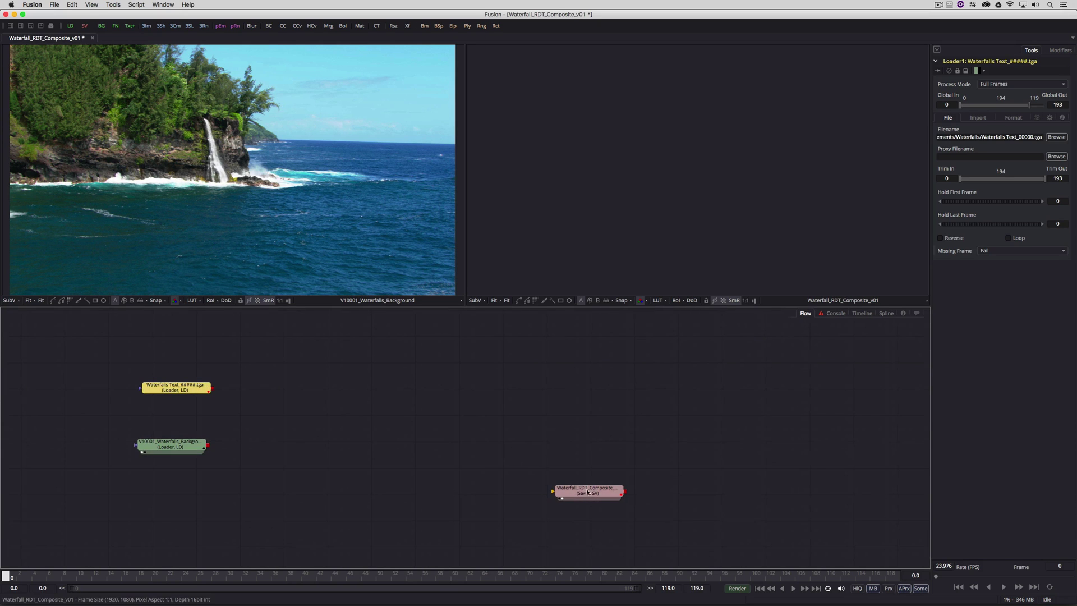
left_click_drag(583, 489, 303, 408)
scroll(347, 441, "up", 2)
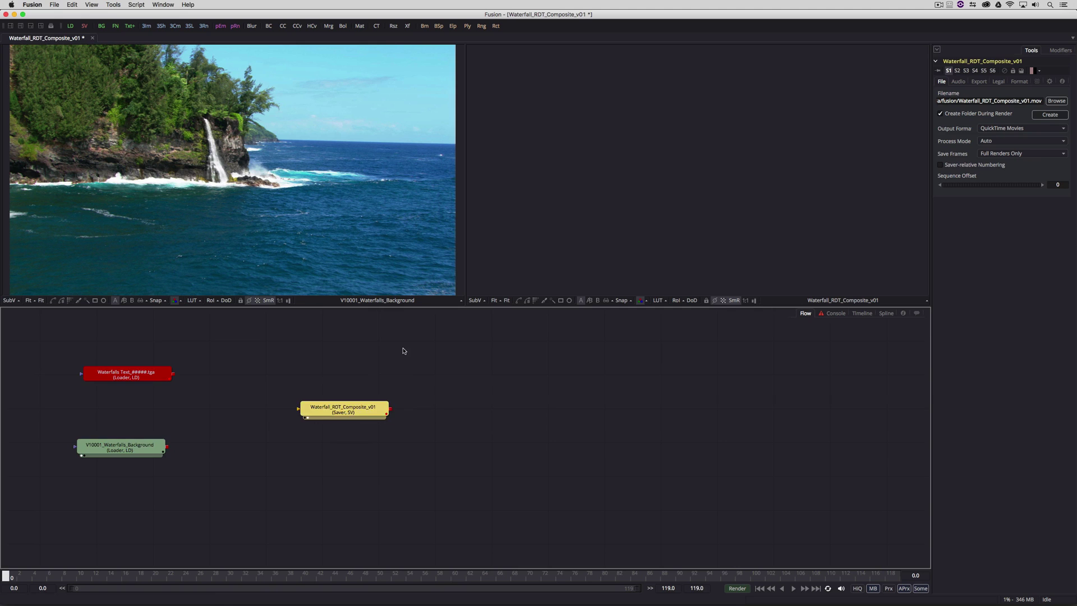
left_click_drag(402, 350, 112, 481)
left_click_drag(153, 450, 426, 480)
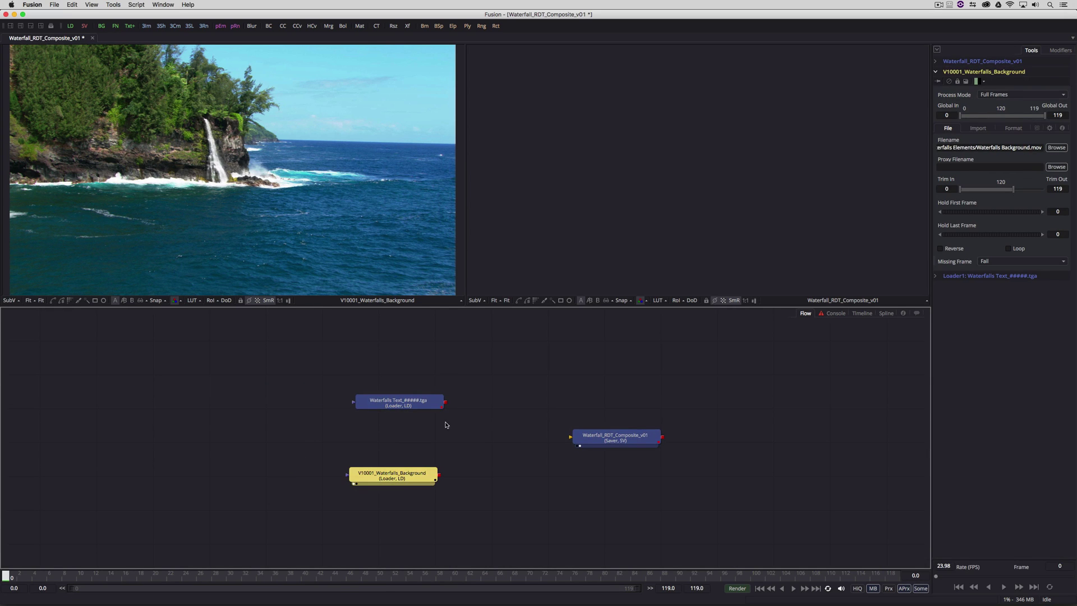
left_click(511, 444)
left_click_drag(387, 404, 351, 408)
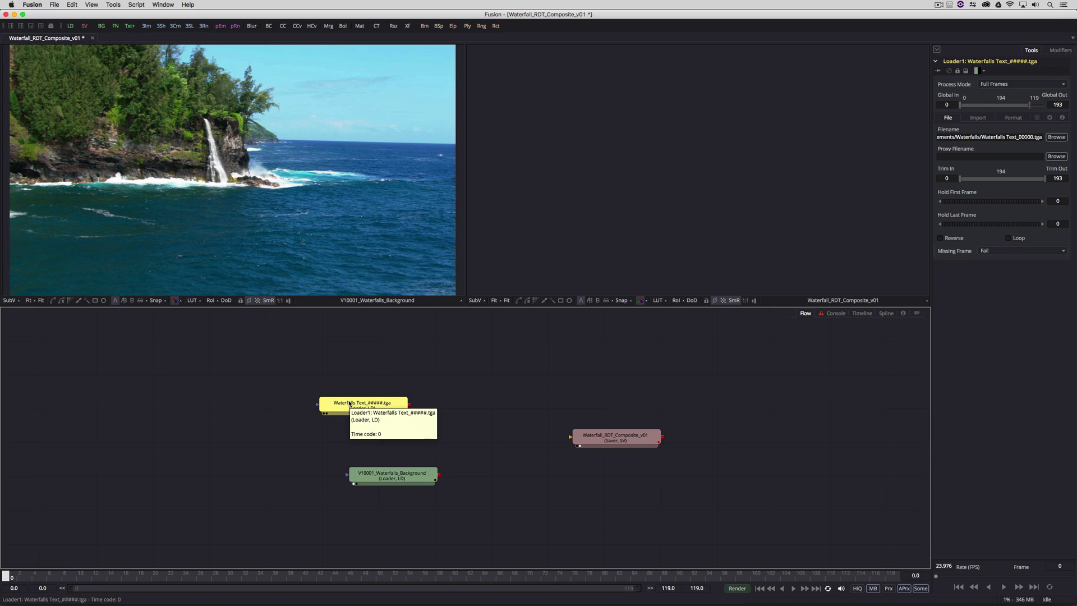
Preview the Waterfalls Text and background loaders in the viewers while aligning the two loaders.
left_click(325, 414)
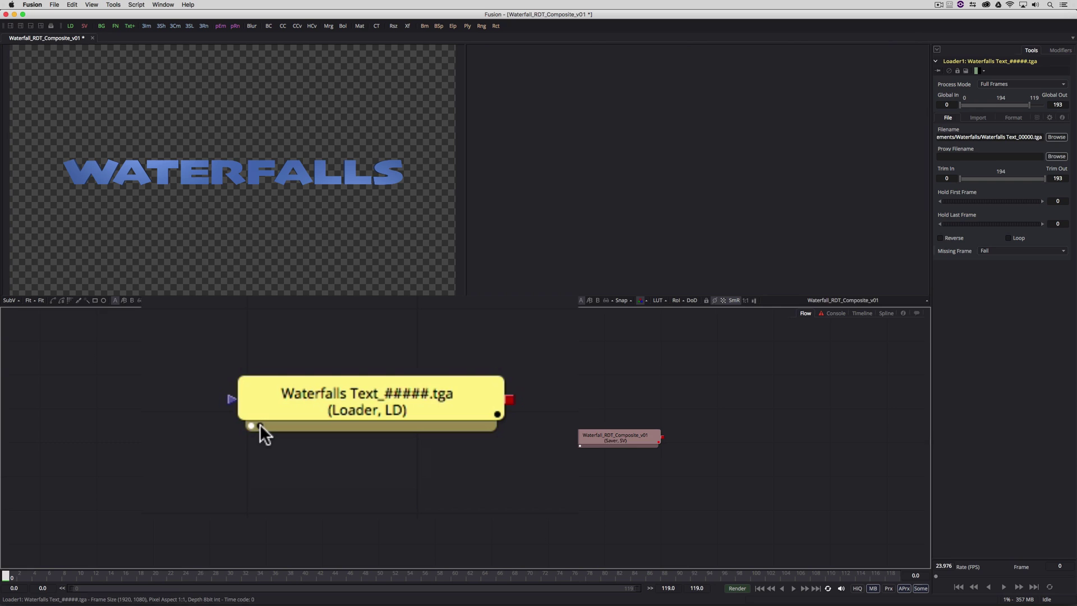
left_click(260, 425)
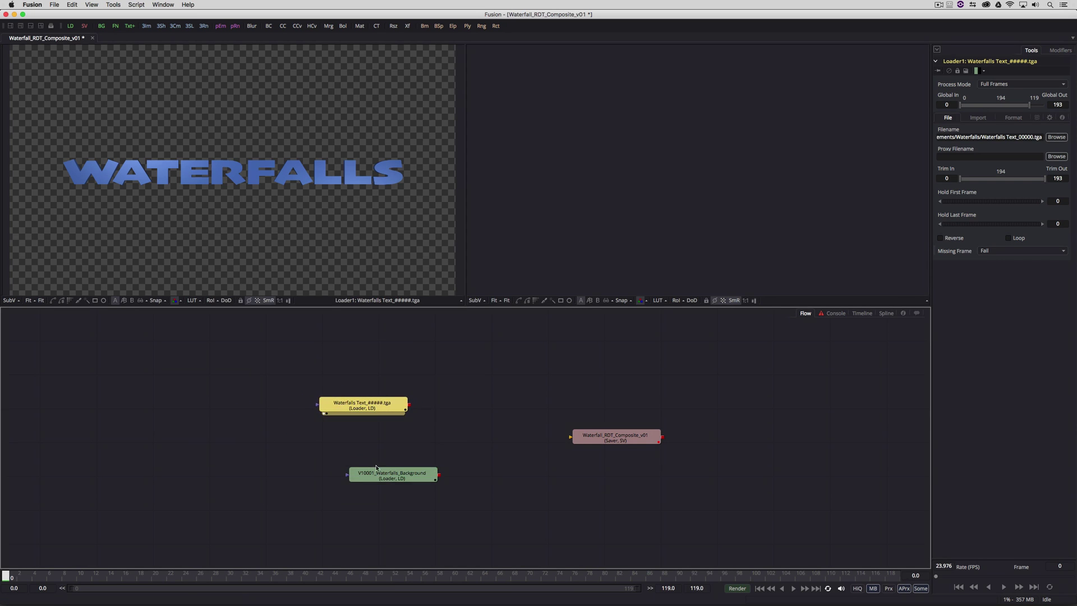
left_click_drag(374, 475, 336, 384)
left_click(339, 449)
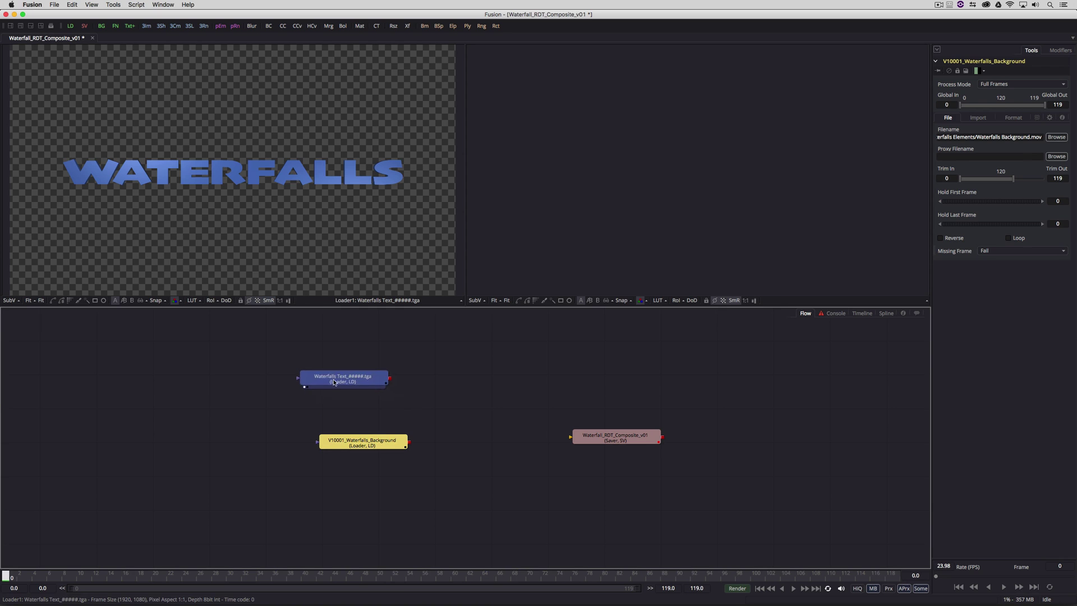
left_click_drag(360, 450, 315, 438)
left_click(302, 438)
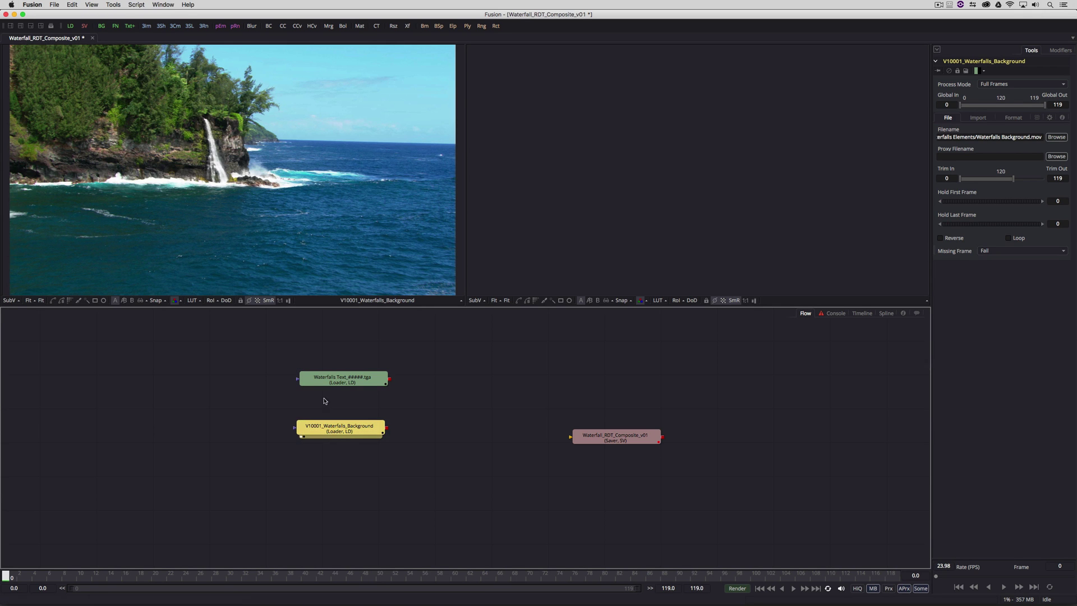
left_click(329, 384)
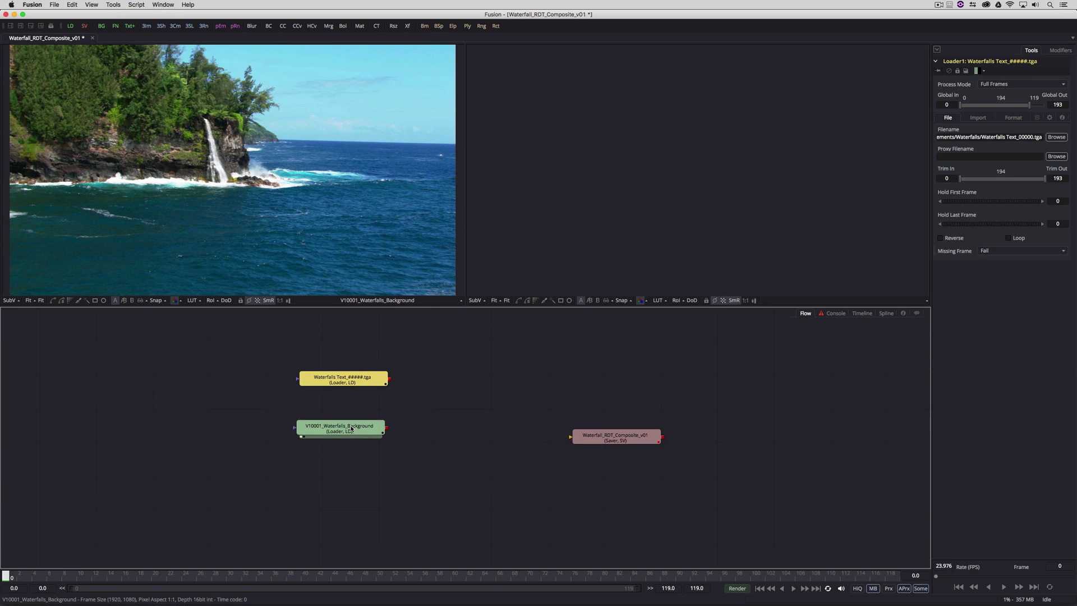
left_click_drag(352, 429, 352, 440)
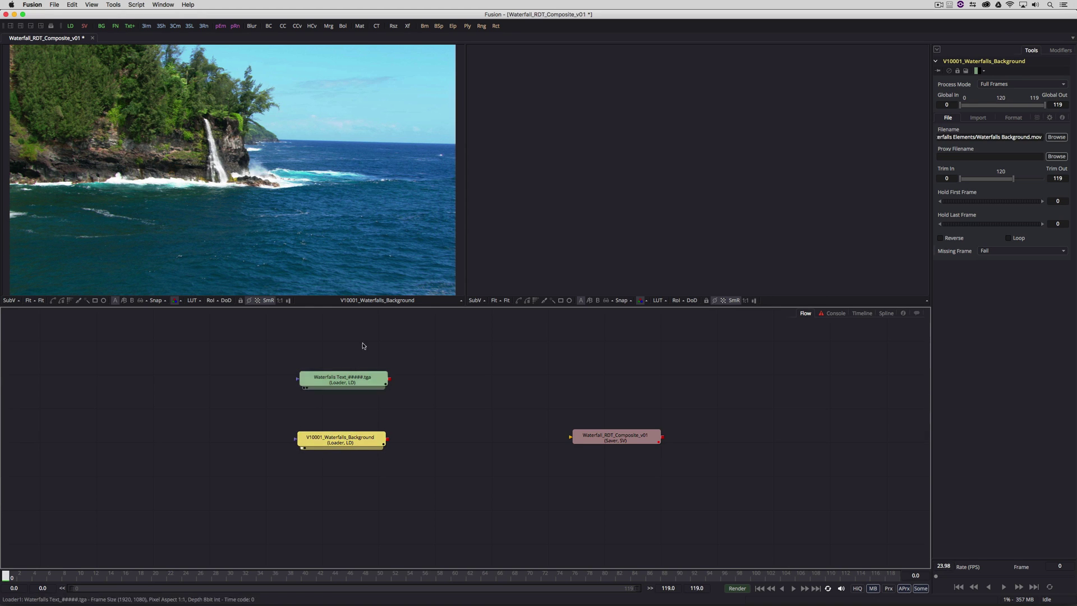
Add Merge1 with the background loader as its background and Waterfalls Text as its foreground.
left_click(114, 5)
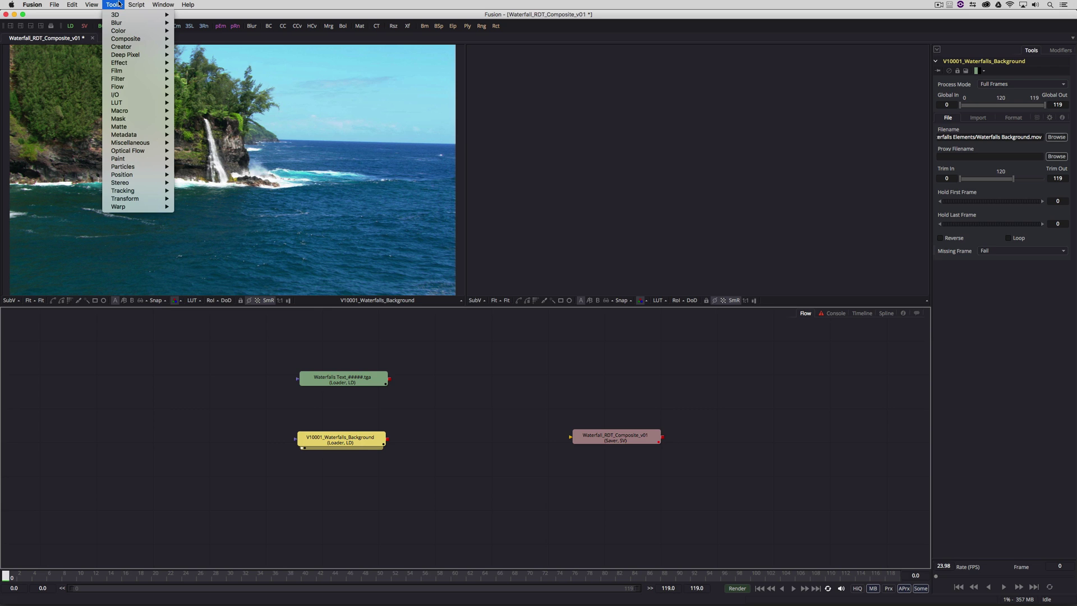
mouse_move(163, 38)
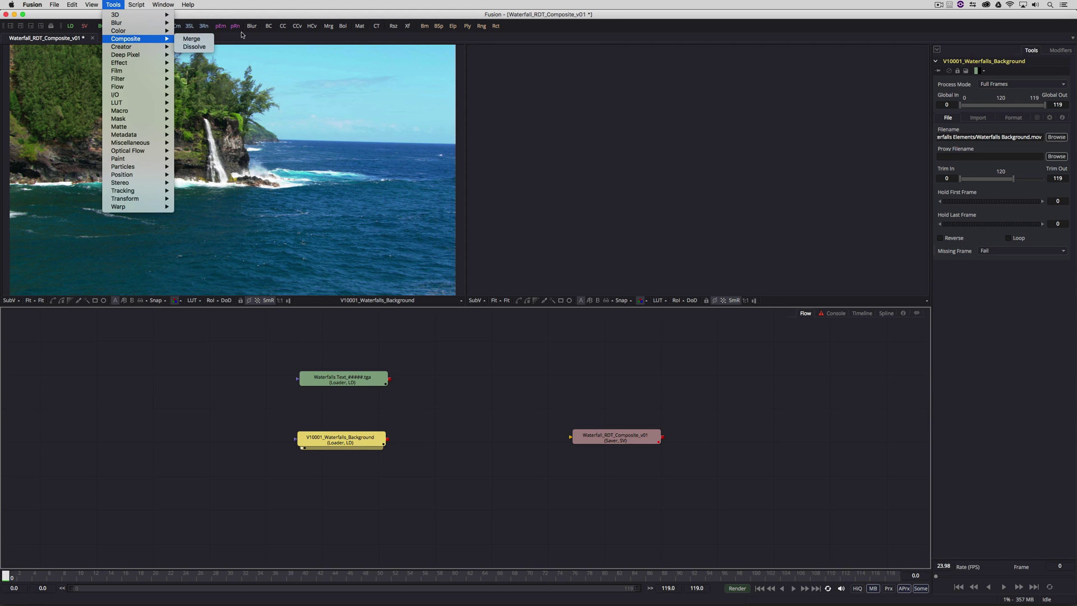
left_click(272, 18)
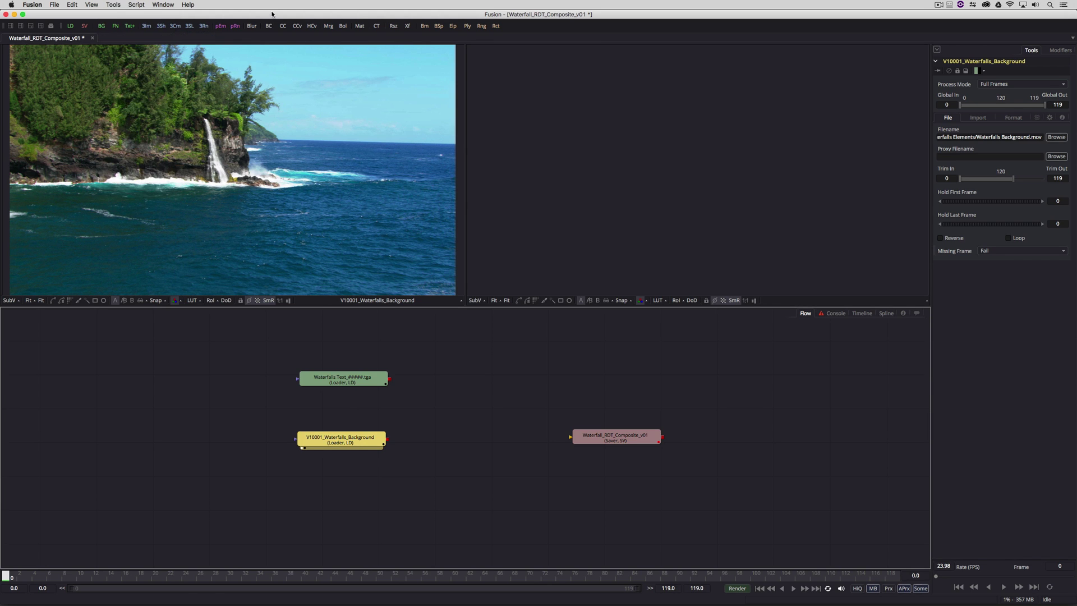
left_click(330, 26)
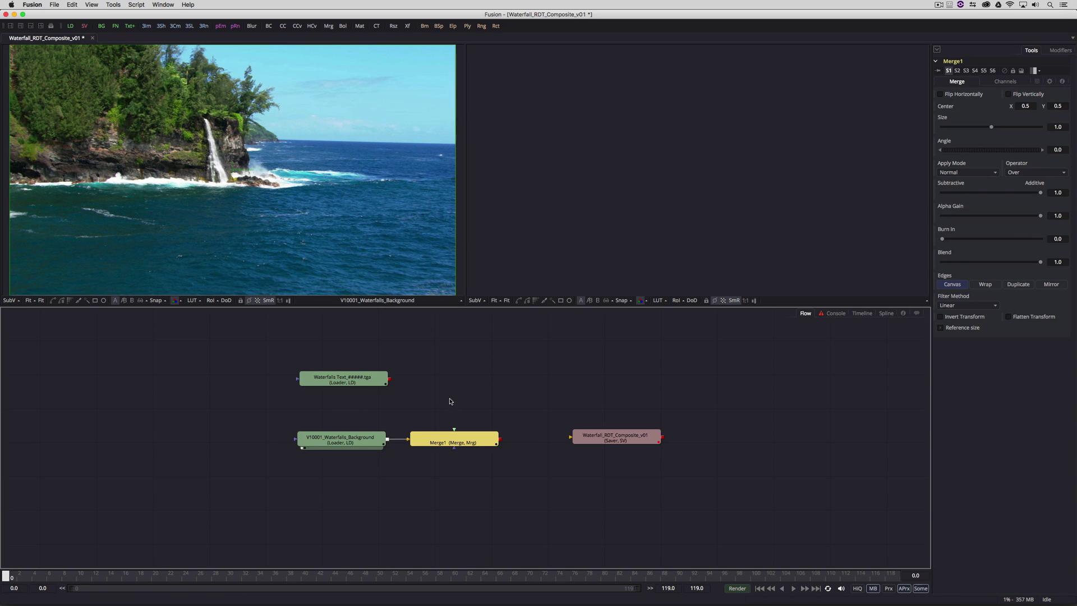
left_click_drag(447, 438, 407, 449)
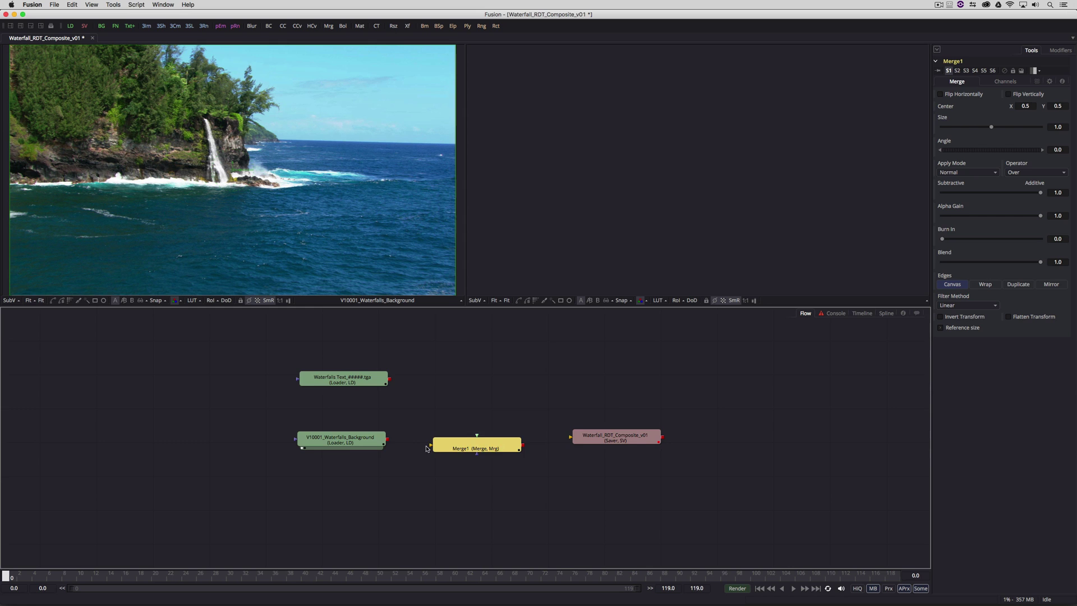
scroll(401, 446, "up", 5)
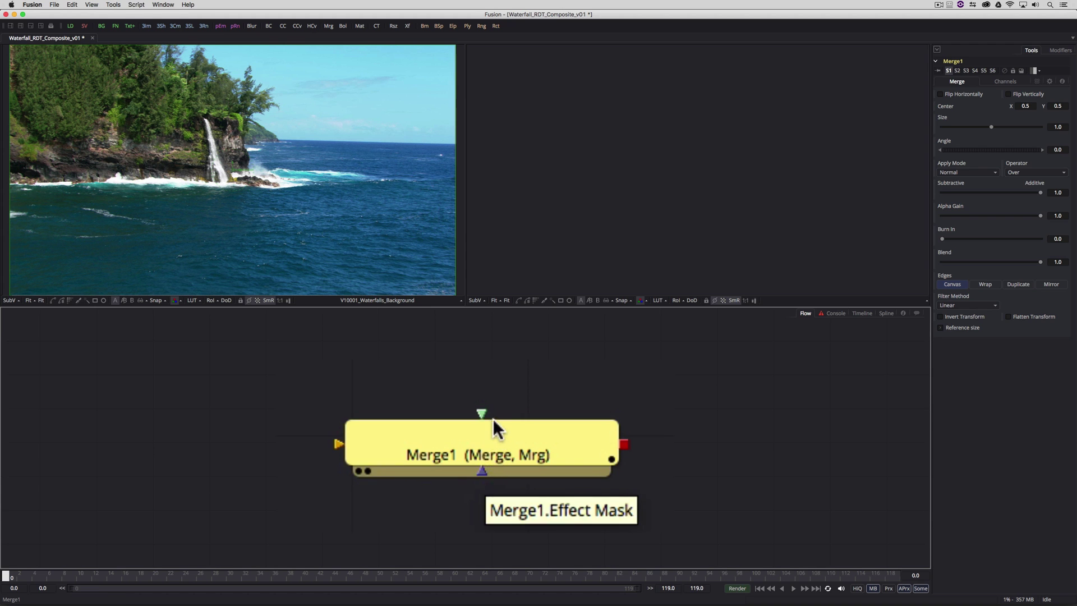
left_click(430, 447)
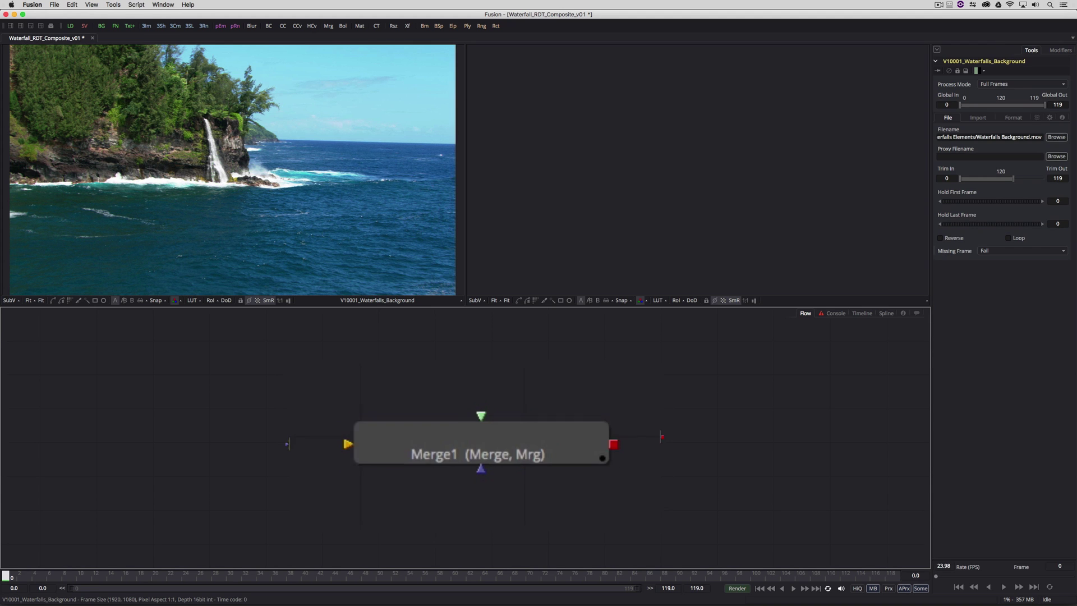
left_click_drag(431, 448, 431, 447)
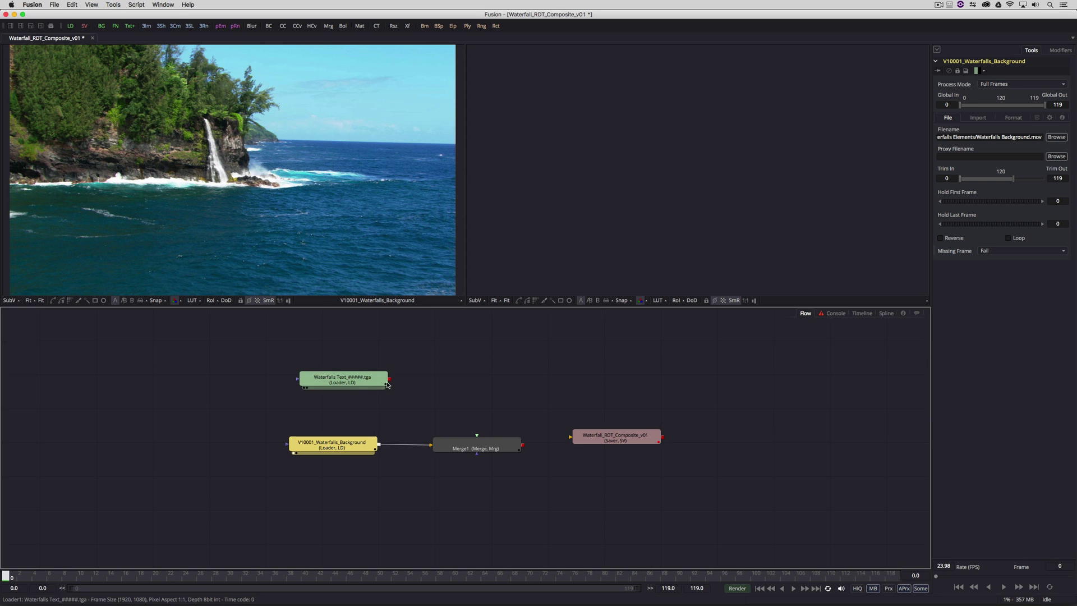
left_click_drag(391, 382, 496, 444)
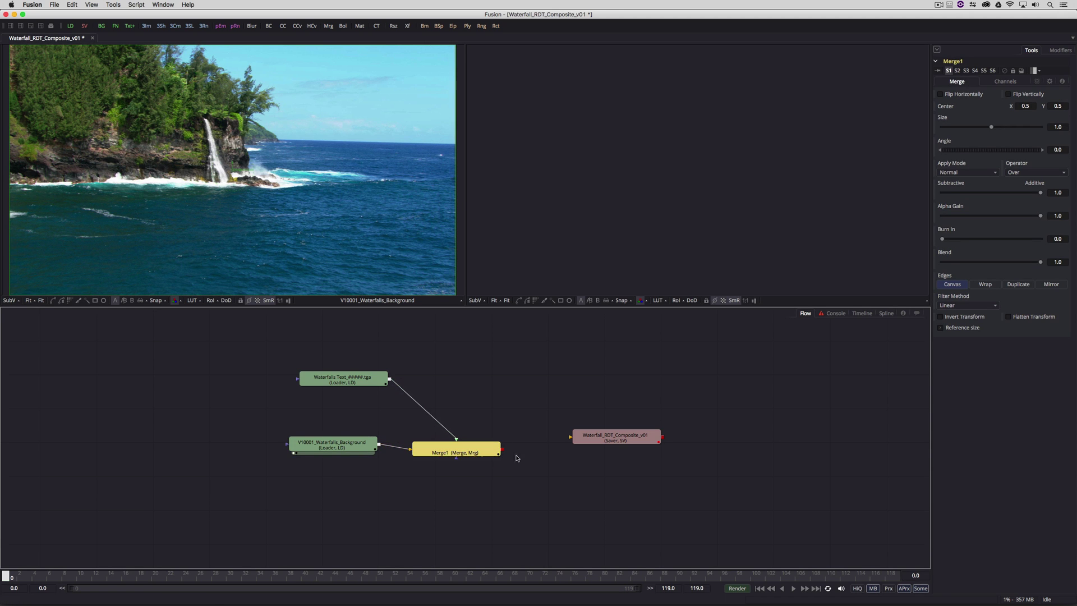
Tidy the nodes and scrub Merge1's WATERFALLS-over-waterfall result in the second viewer.
left_click_drag(601, 436, 838, 411)
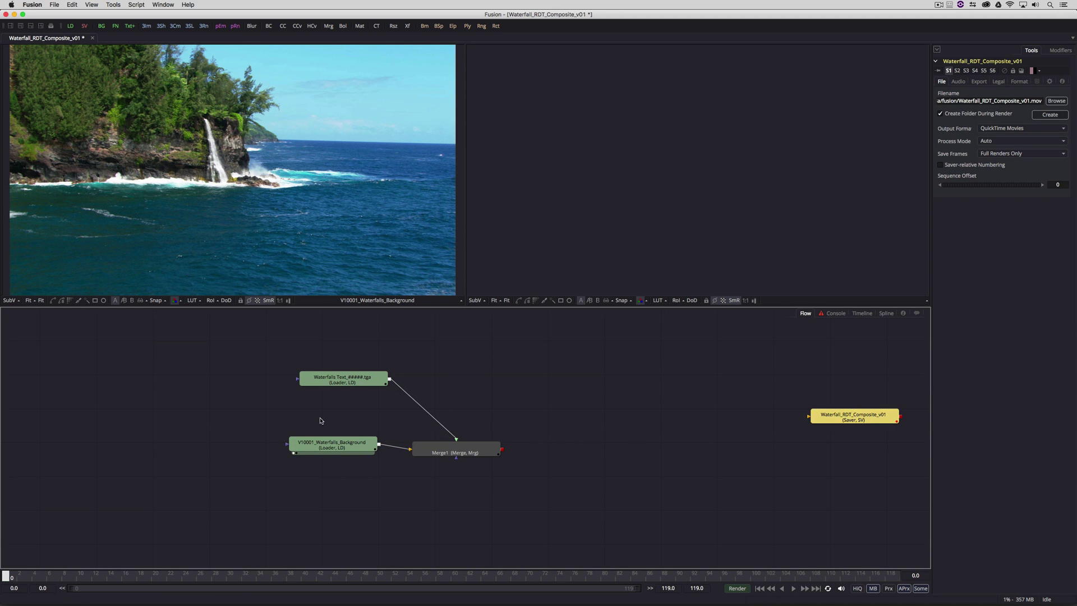
left_click_drag(508, 350, 245, 504)
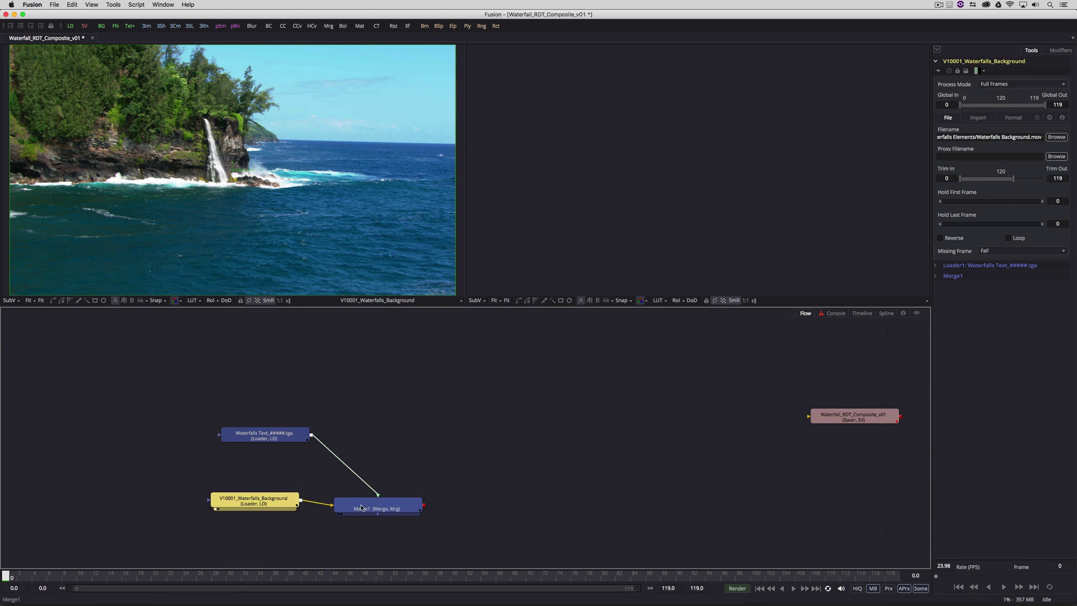
left_click(351, 510)
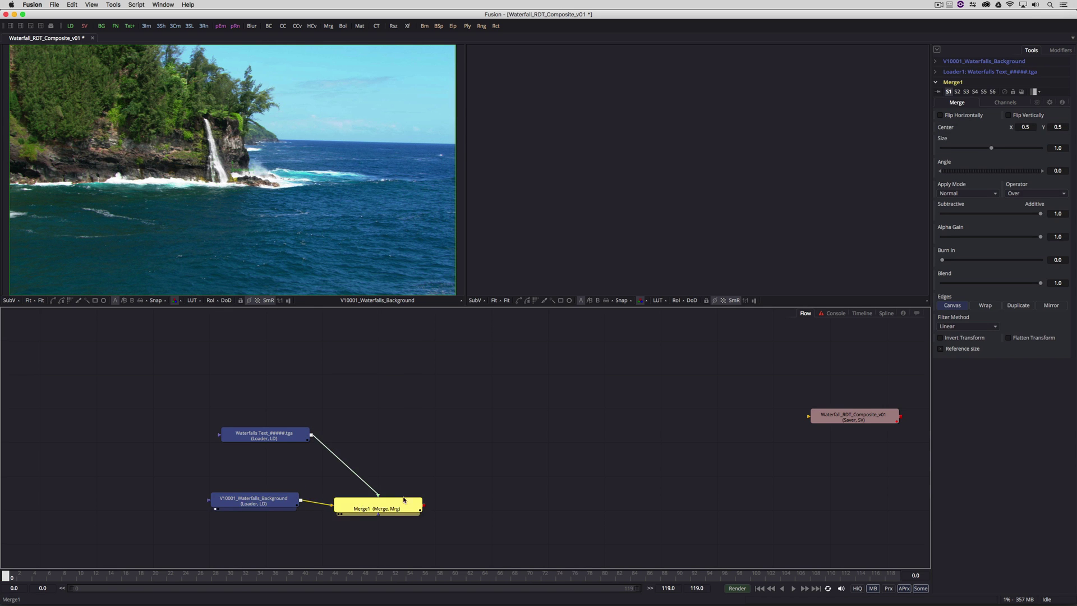
left_click(341, 514)
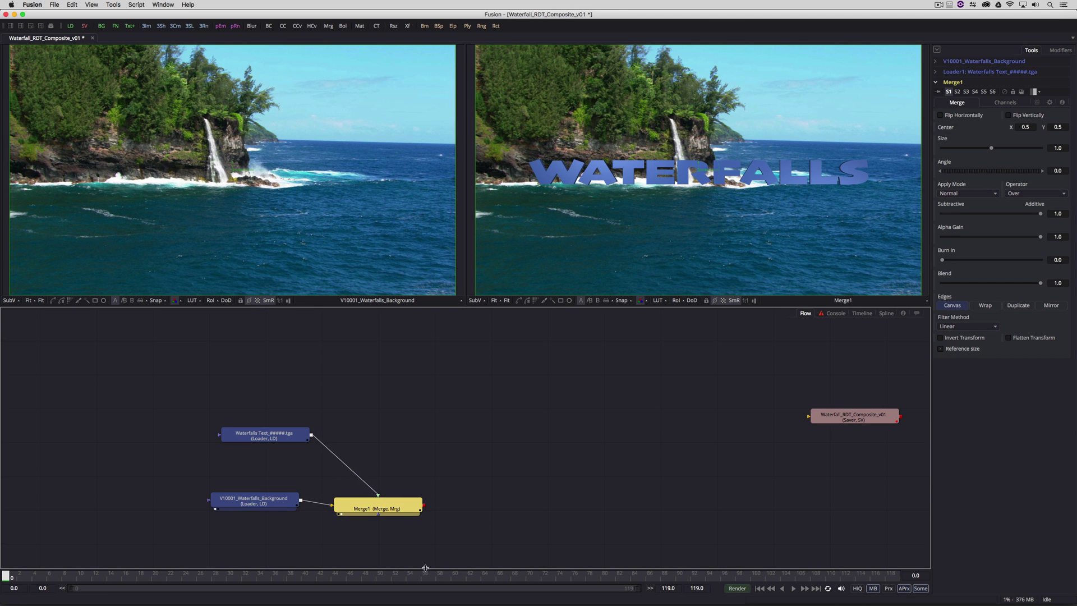
left_click_drag(425, 568, 56, 547)
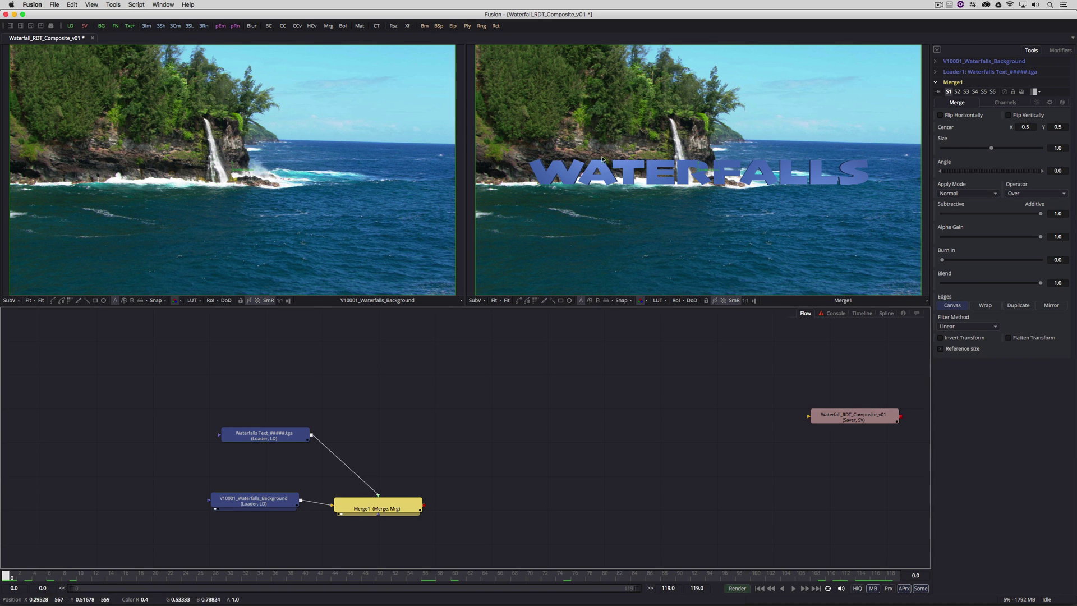
left_click_drag(271, 436, 235, 416)
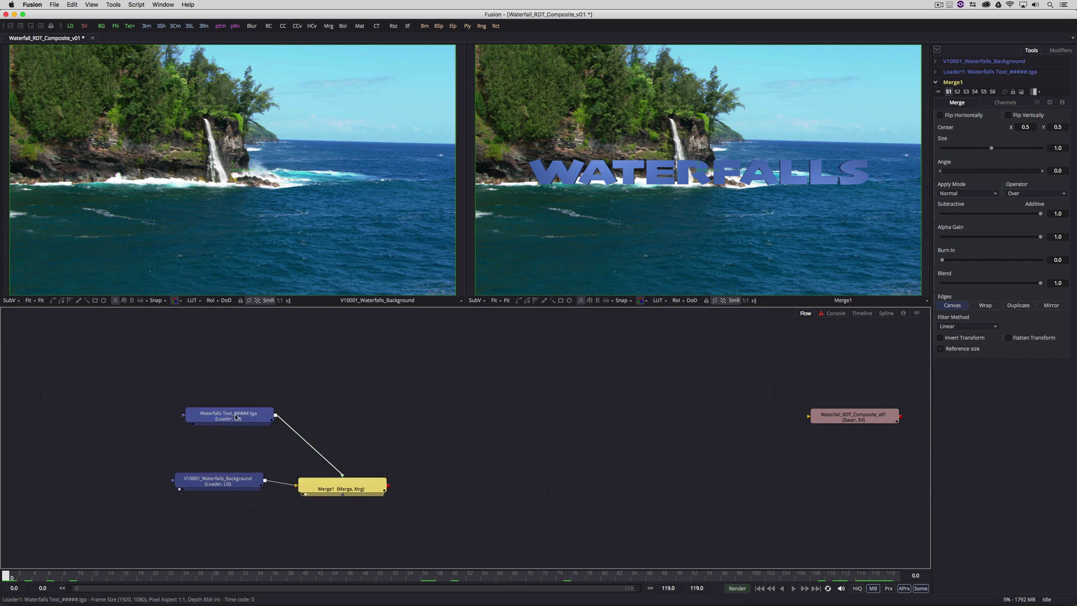
left_click(236, 416)
left_click(370, 451)
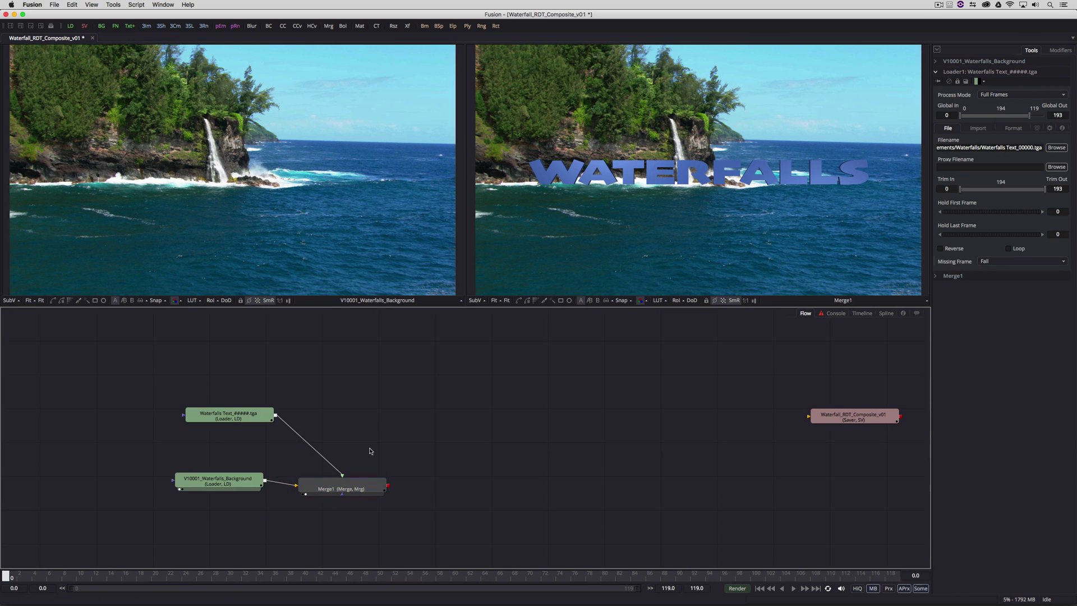
Load Rampant_SciFi_Flares_007.mov from Media 1 > Rampant Design Tools and view it in the left viewer.
left_click(70, 26)
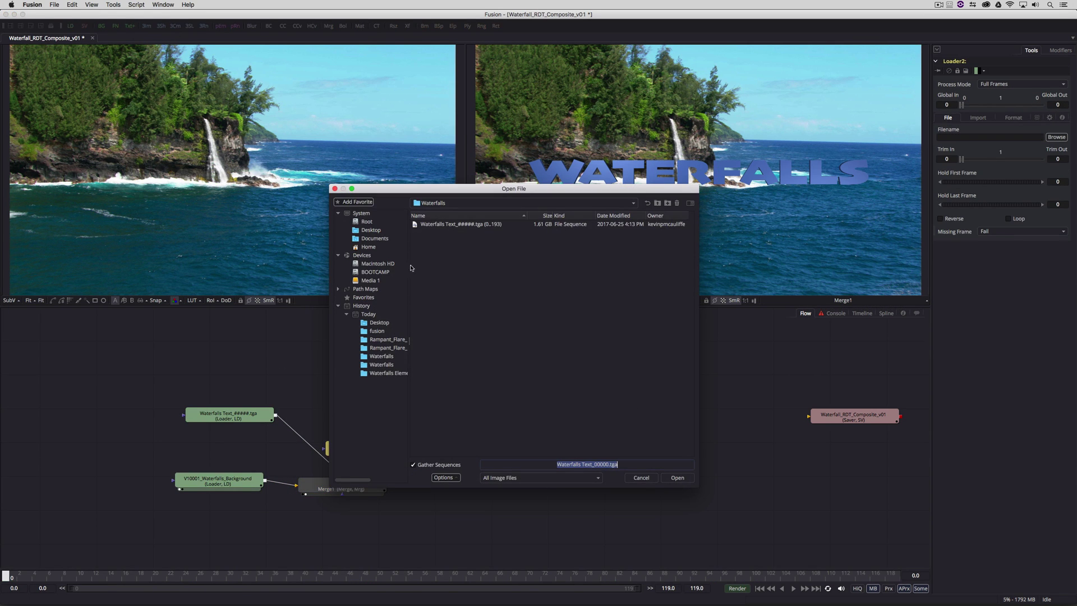
left_click(365, 281)
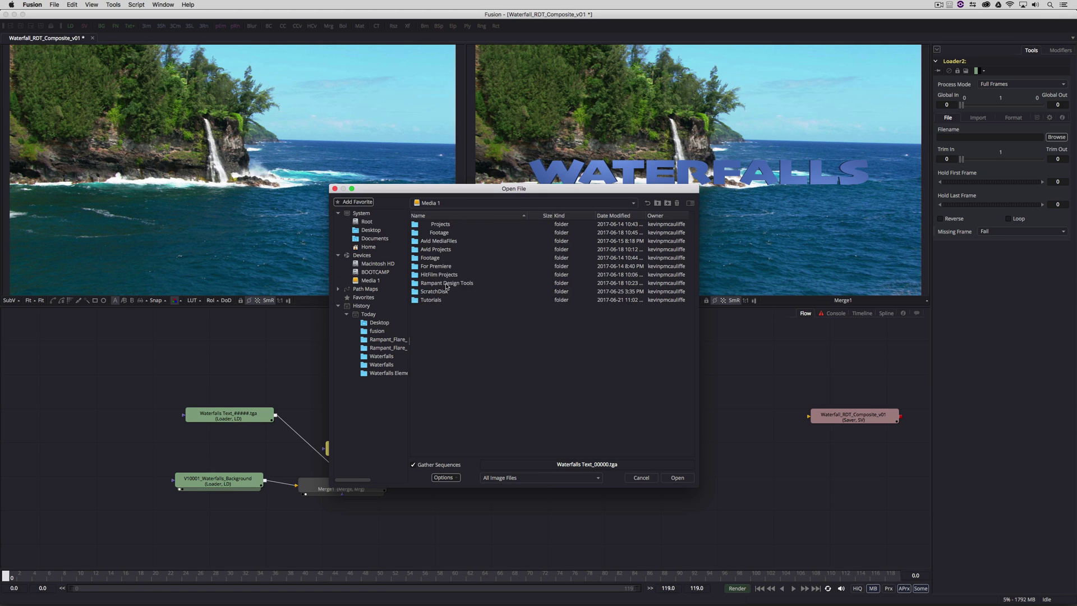
double_click(447, 283)
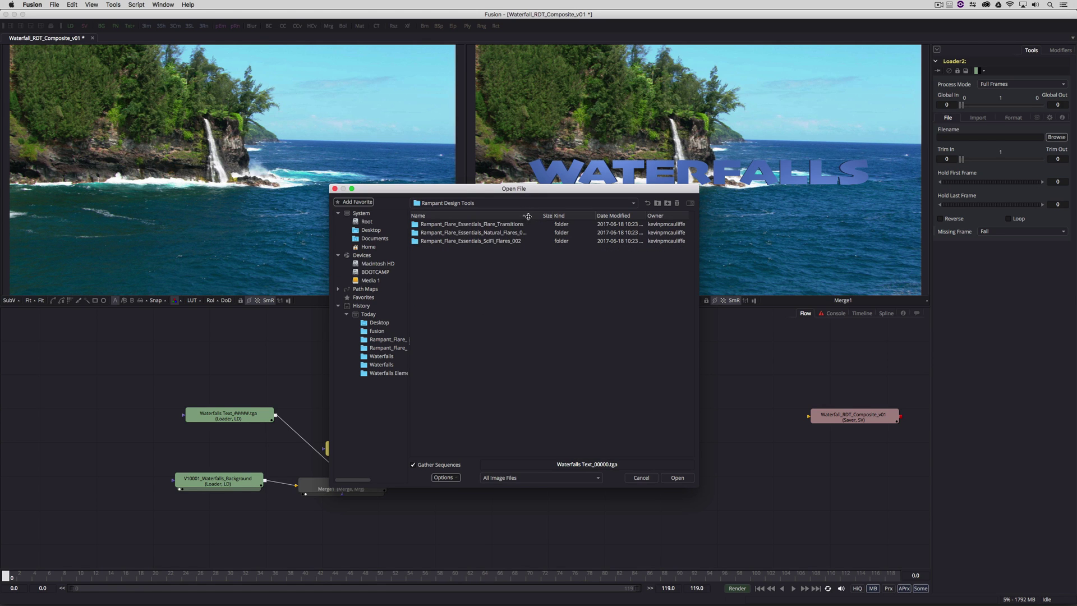
left_click_drag(528, 216, 553, 217)
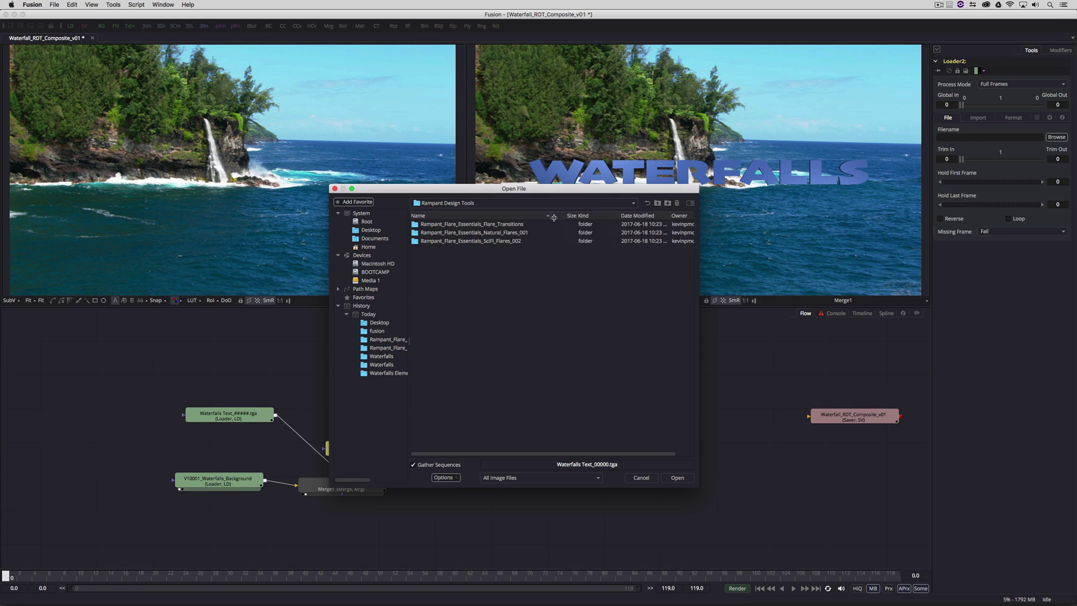
double_click(478, 241)
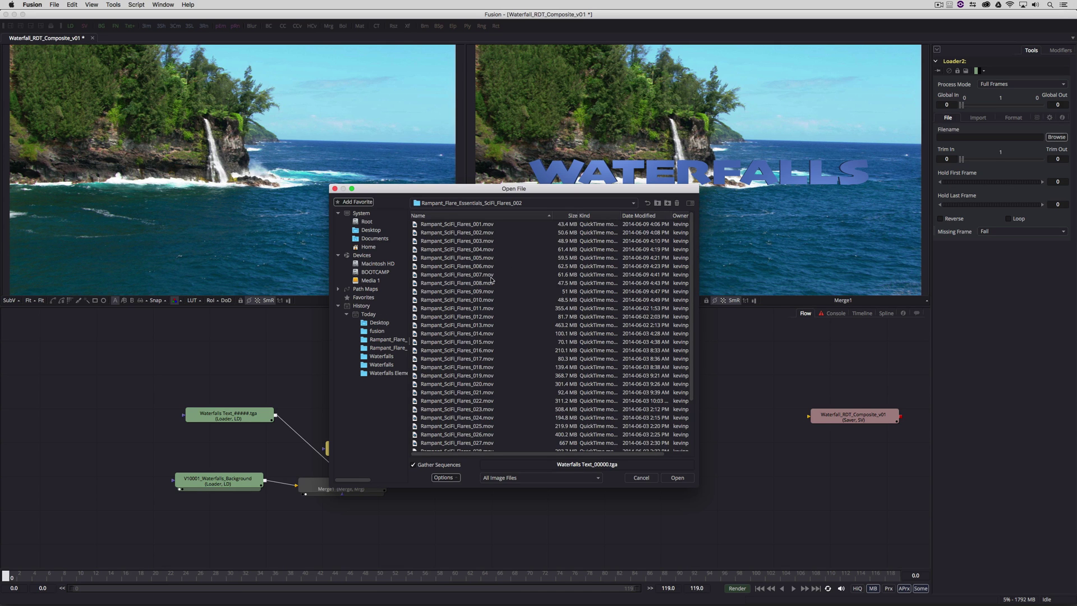
left_click(491, 276)
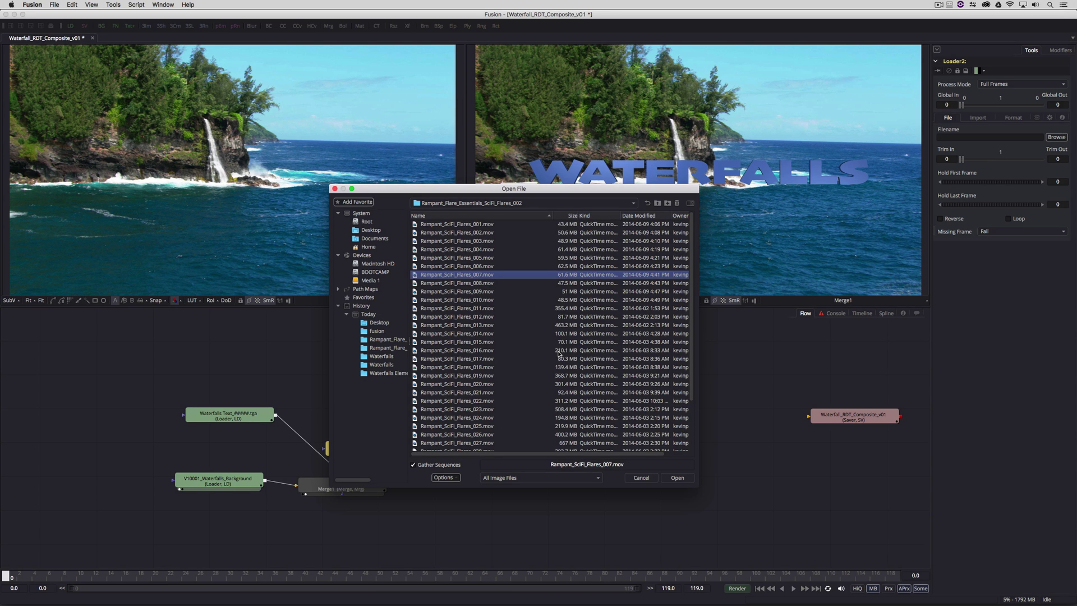
left_click(677, 478)
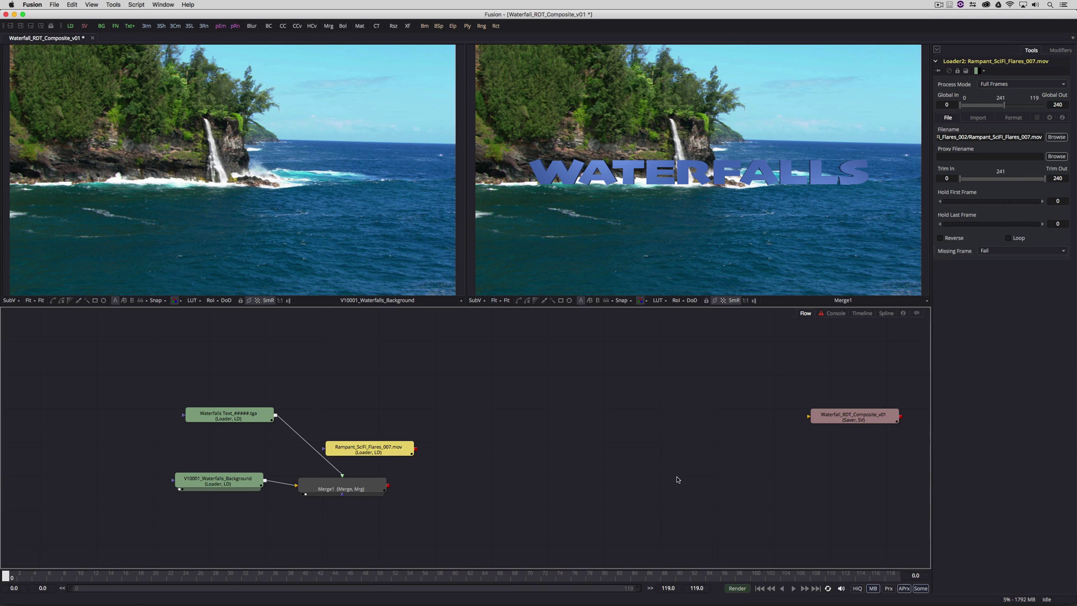
left_click_drag(361, 457, 235, 359)
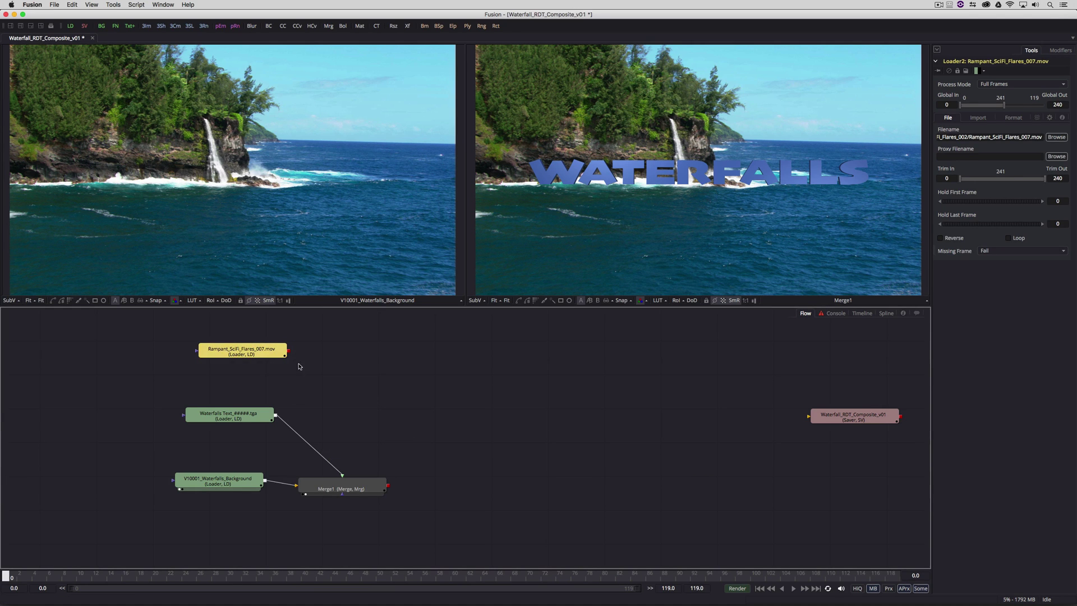
left_click(204, 359)
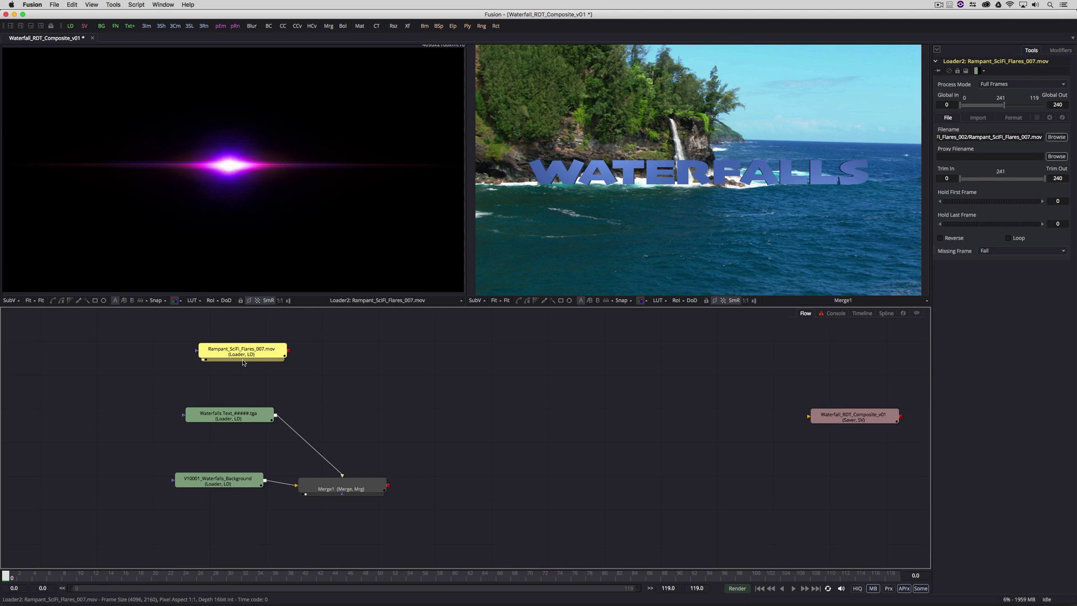
left_click_drag(242, 359, 215, 352)
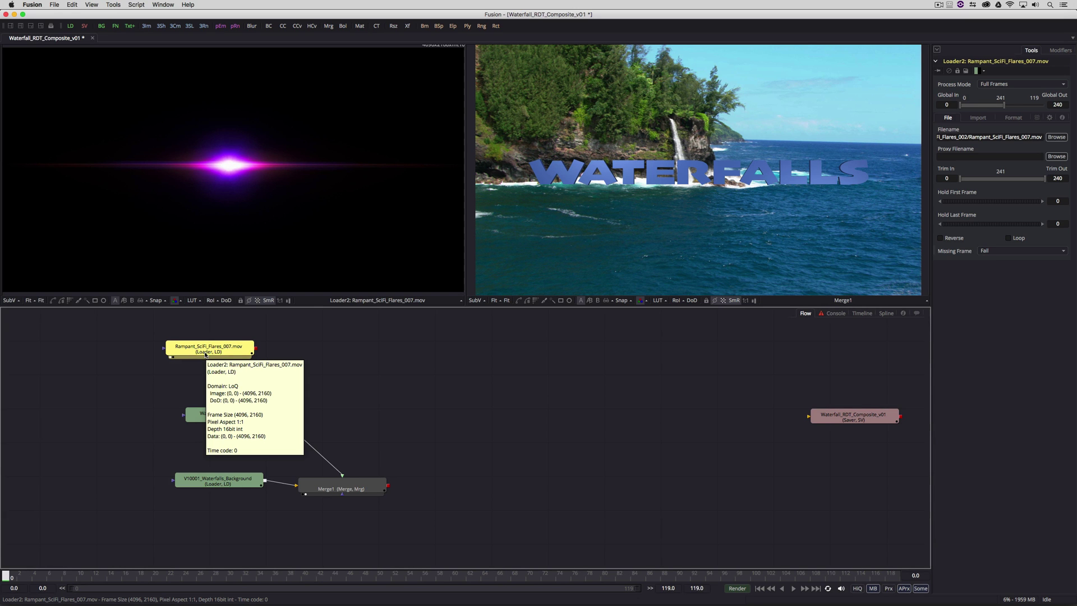
Switch the flare loader's file to Rampant_SciFi_Flares_008.mov and nudge the node into place.
left_click(1057, 137)
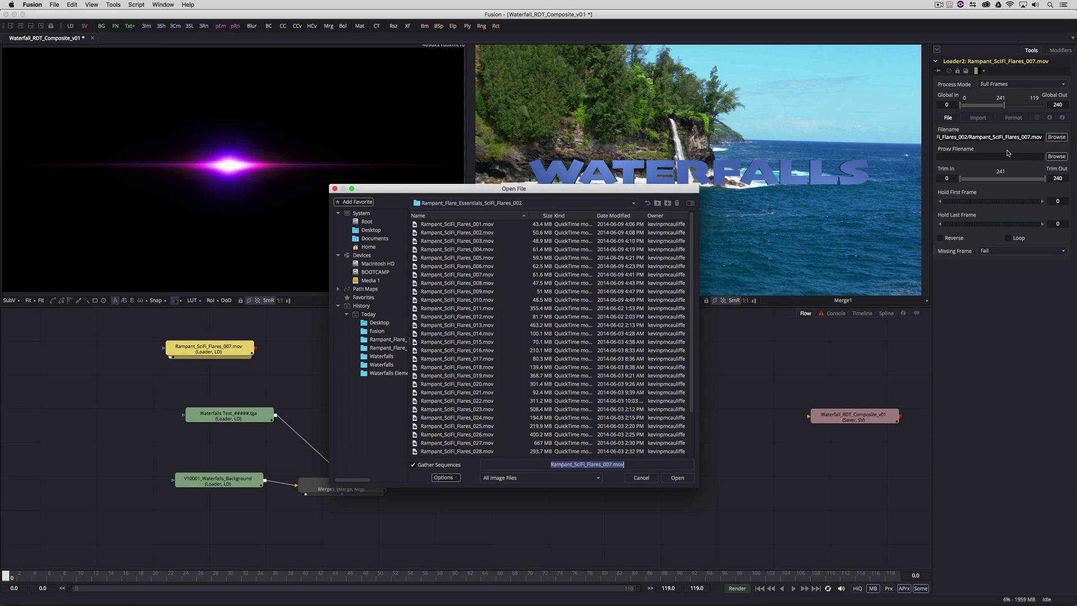
left_click(471, 283)
left_click(677, 478)
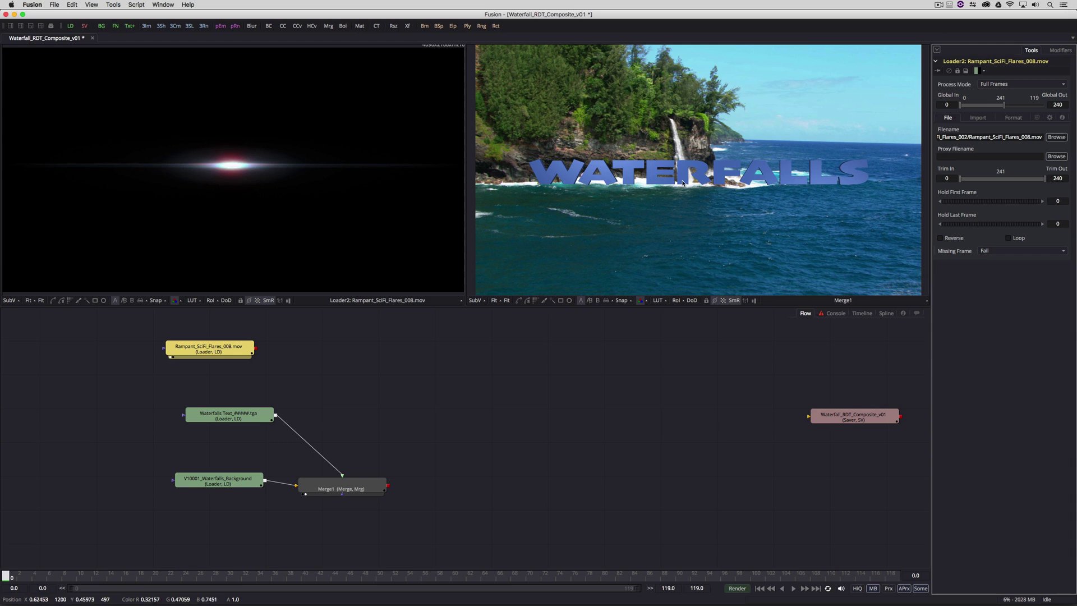
mouse_move(212, 350)
left_mouse_down()
mouse_move(246, 353)
mouse_move(229, 347)
left_mouse_up()
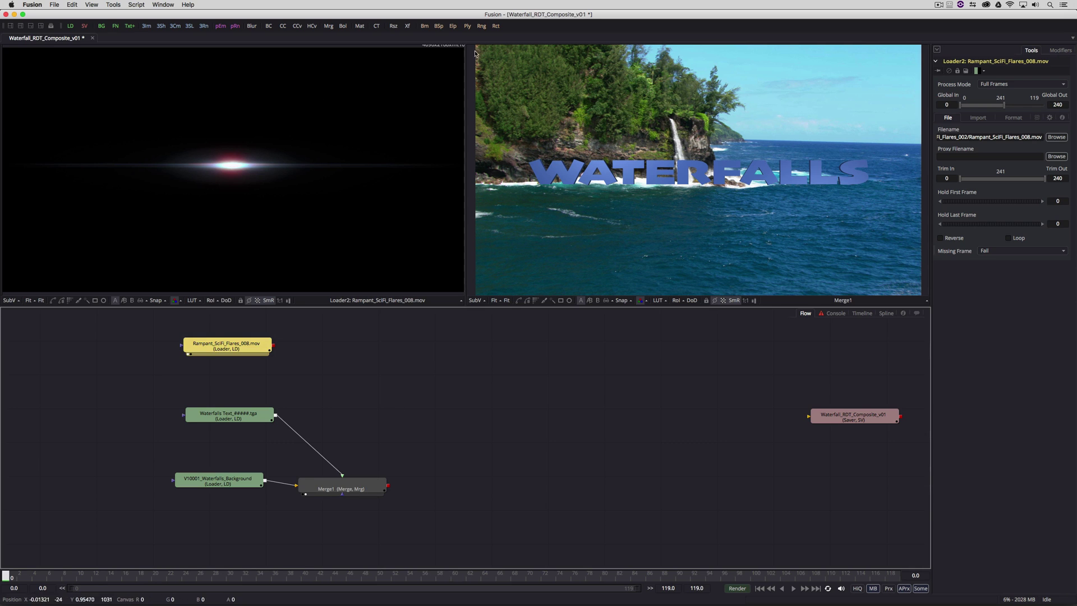
Add Merge2 with Merge1 as background and the 008 flare loader as foreground.
left_click(329, 26)
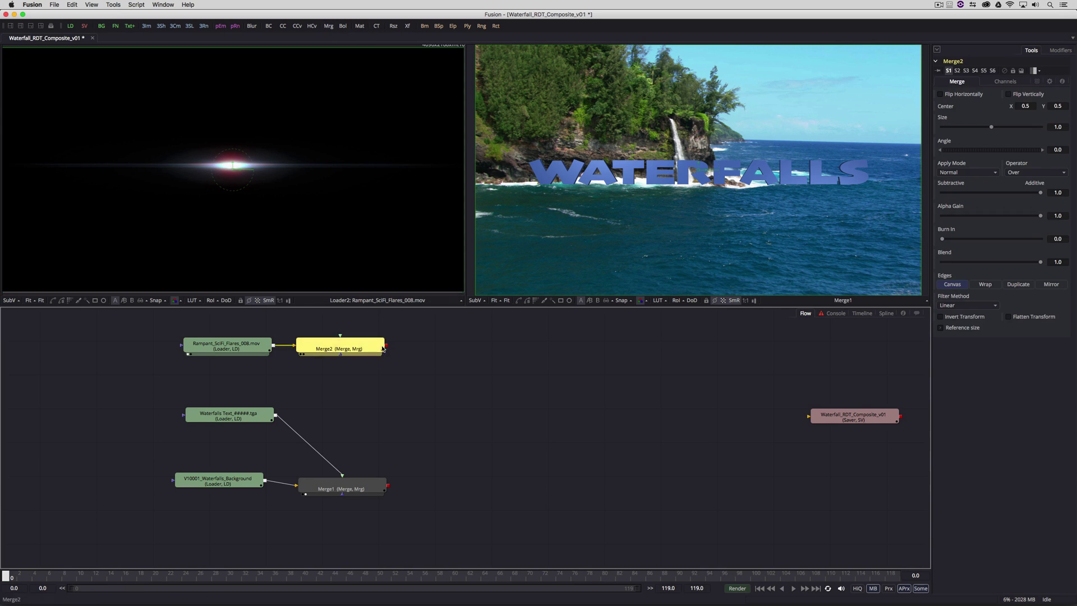
left_click_drag(356, 358, 470, 485)
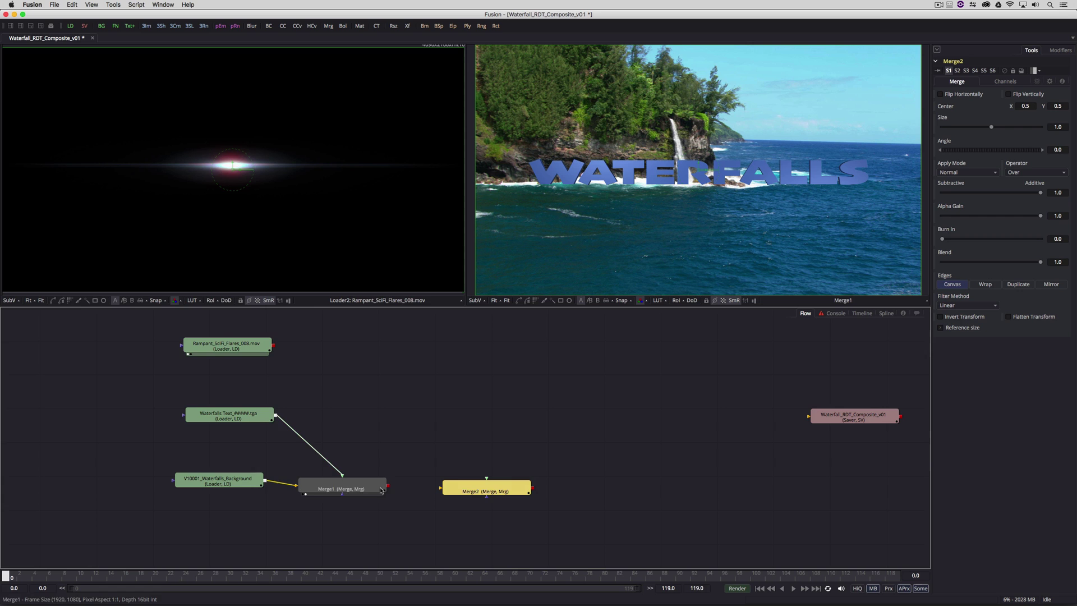
left_click_drag(387, 486, 440, 488)
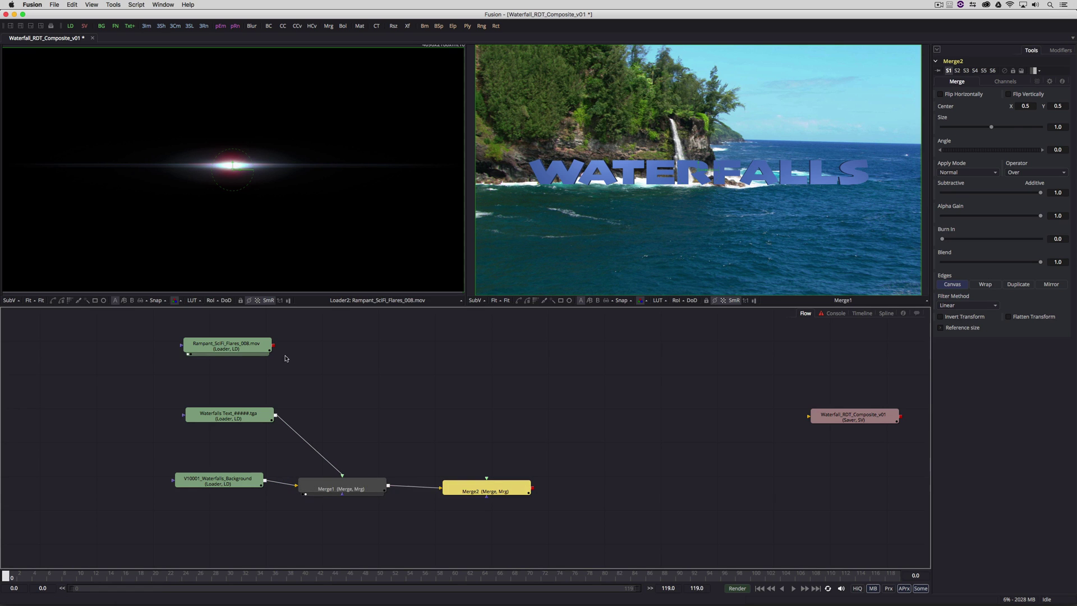
left_click_drag(274, 345, 487, 478)
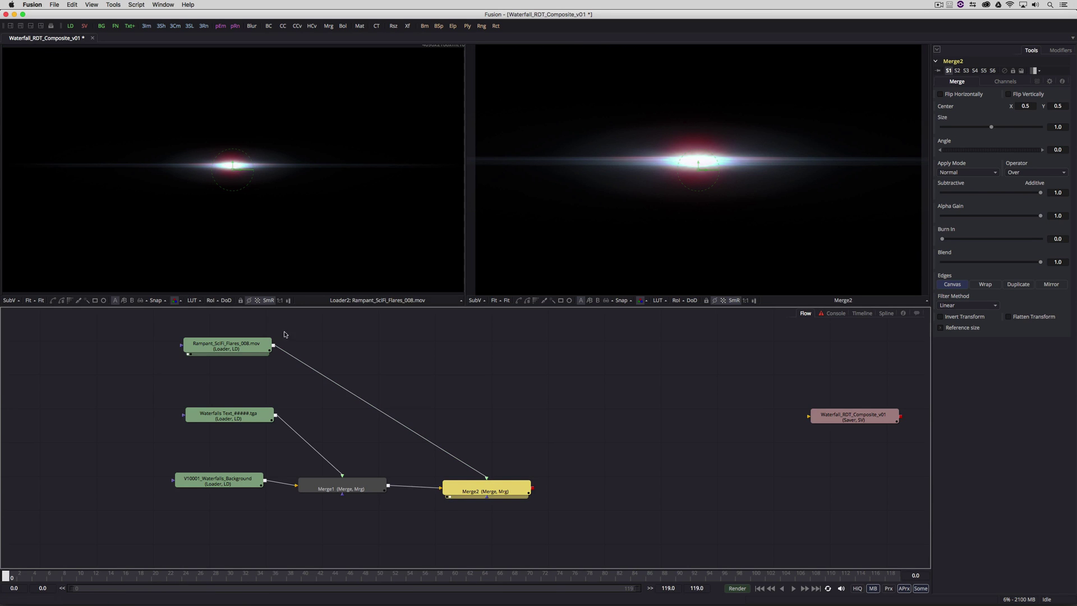
left_click_drag(243, 343, 261, 345)
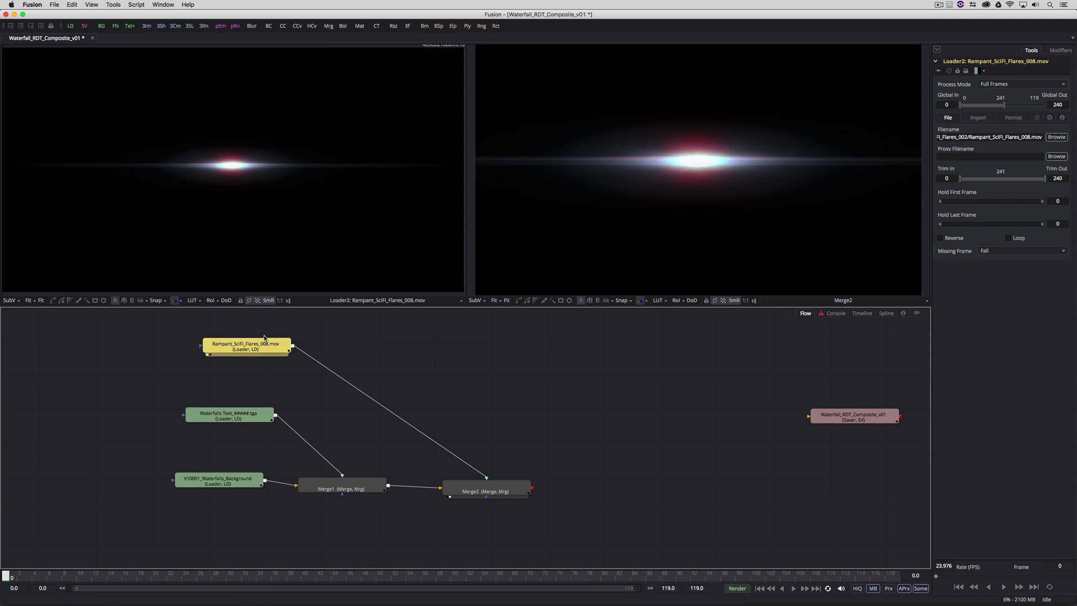
Set Merge2's Apply Mode to Screen.
left_click(497, 490)
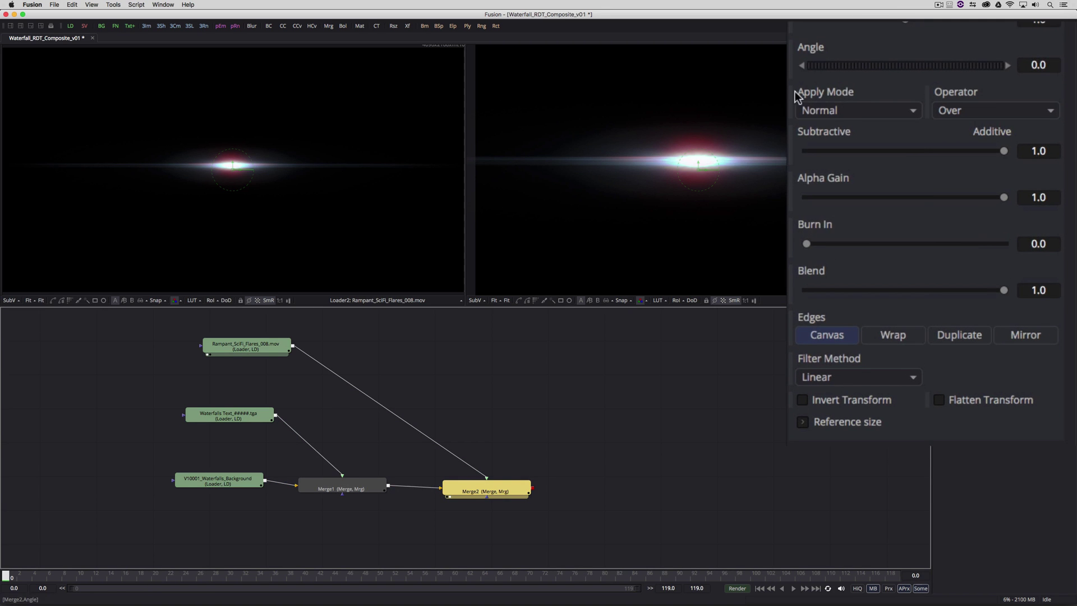
left_click(878, 126)
left_click(844, 129)
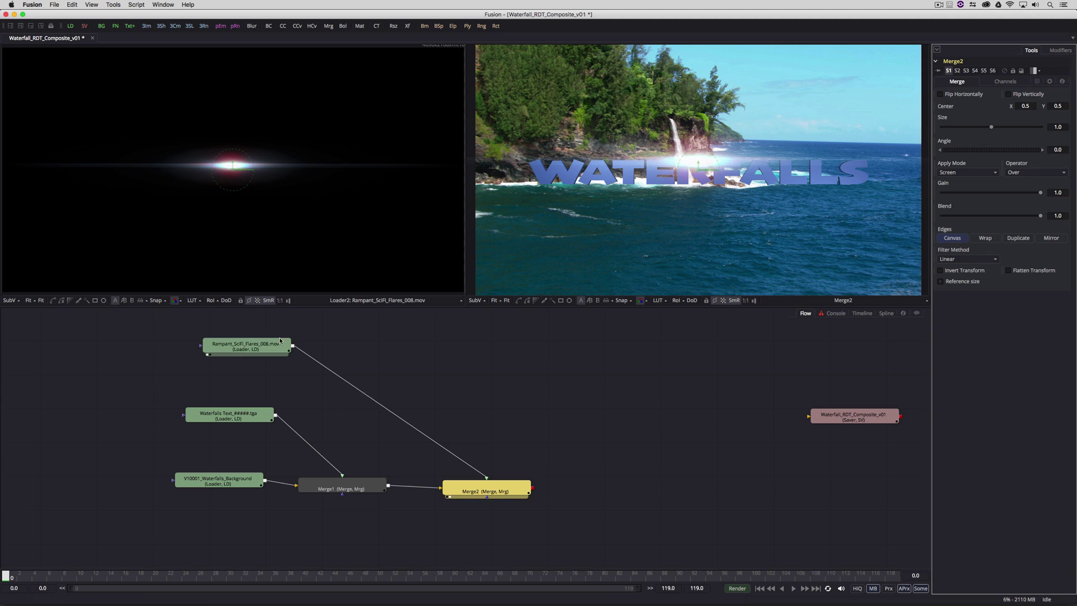
Select the 008 flare loader and look in the tool menu for a Transform scale tool.
left_click(247, 347)
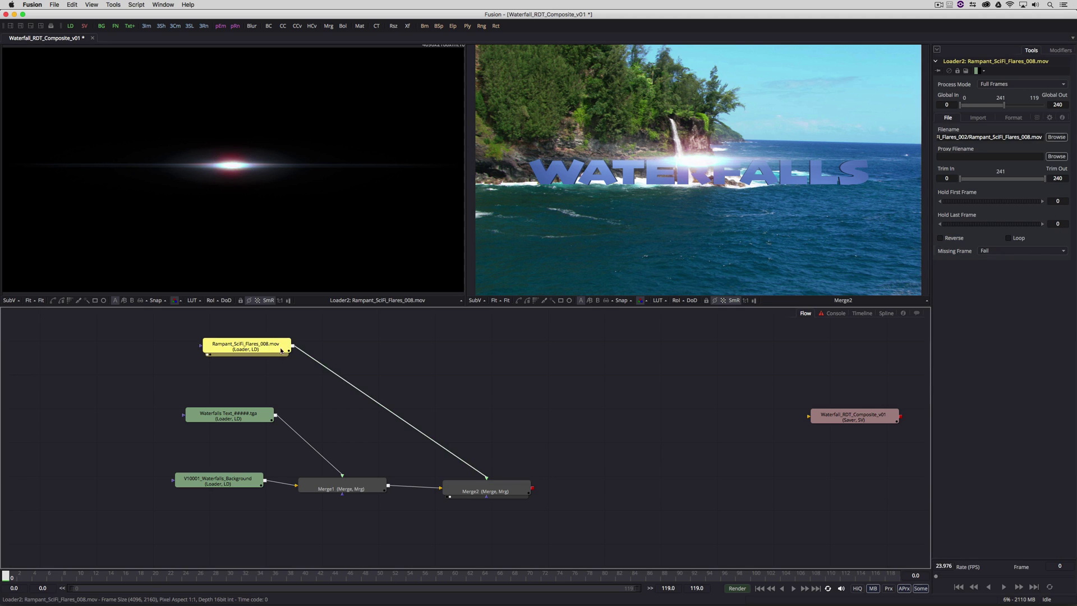
left_click(114, 5)
mouse_move(141, 203)
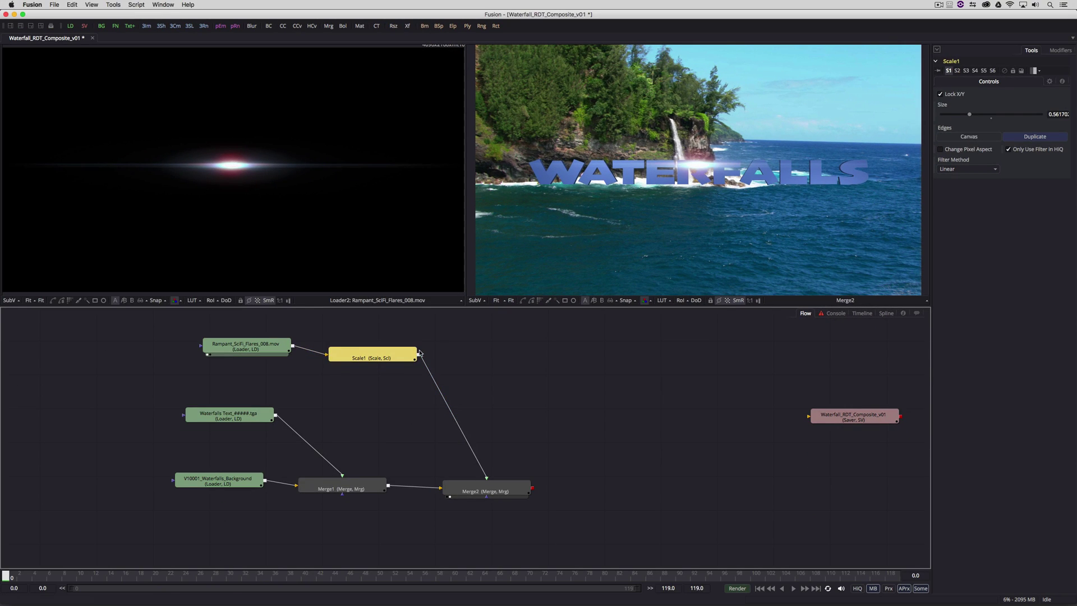
Add a DVE node after Scale1 and move the flare's centre to about 0.31, 0.51 over WATERFALLS.
left_click(113, 5)
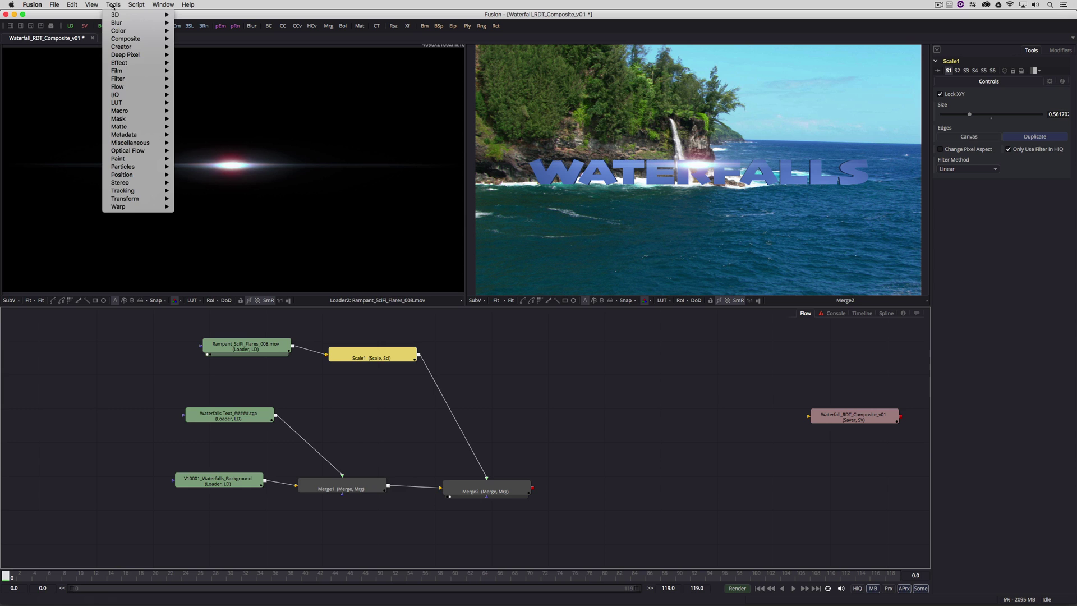
mouse_move(129, 202)
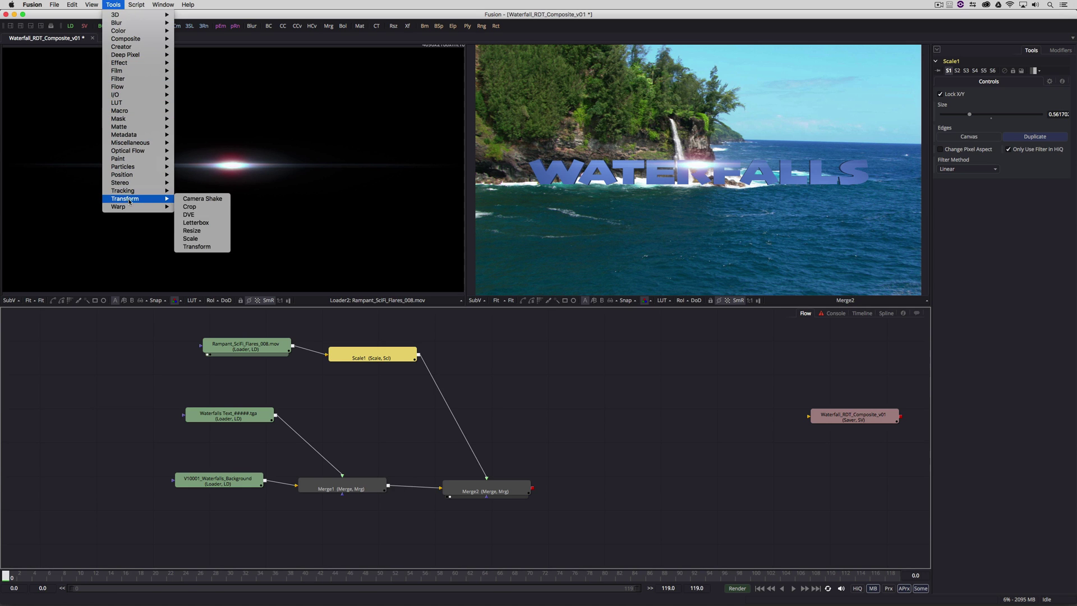
left_click(190, 215)
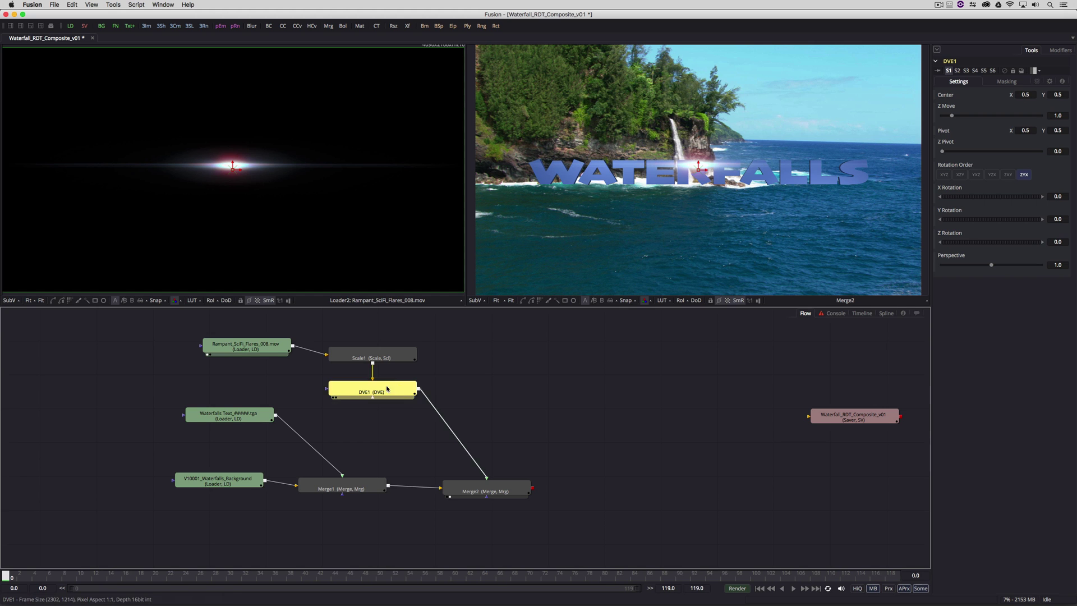
left_click_drag(372, 390, 452, 387)
left_click_drag(700, 172, 600, 168)
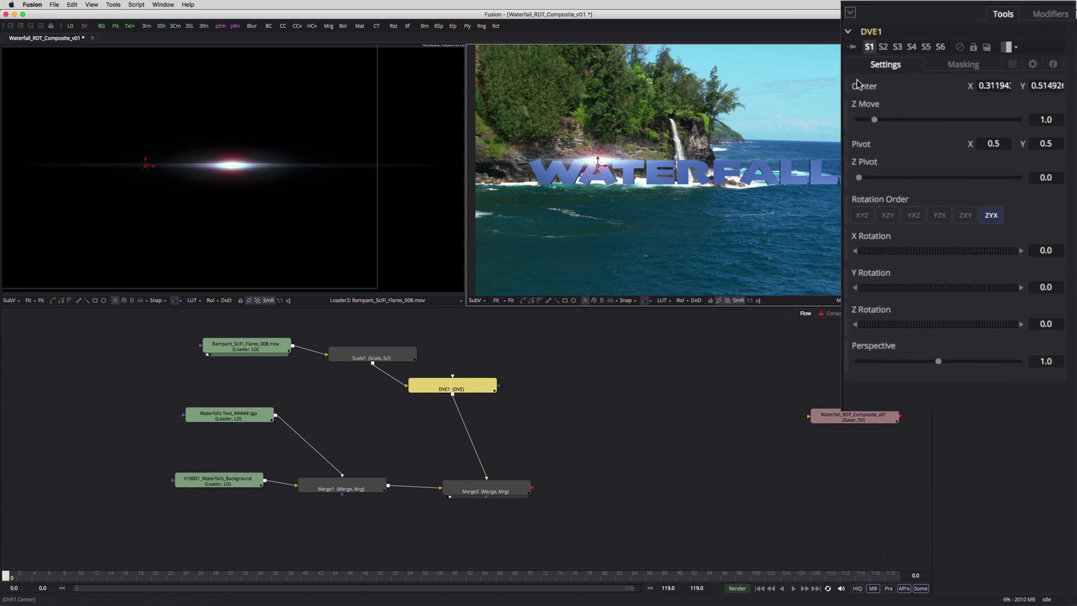
Make DVE1's Center animatable and keyframe the flare's start position around 0.31, 0.51 over the title.
right_click(922, 104)
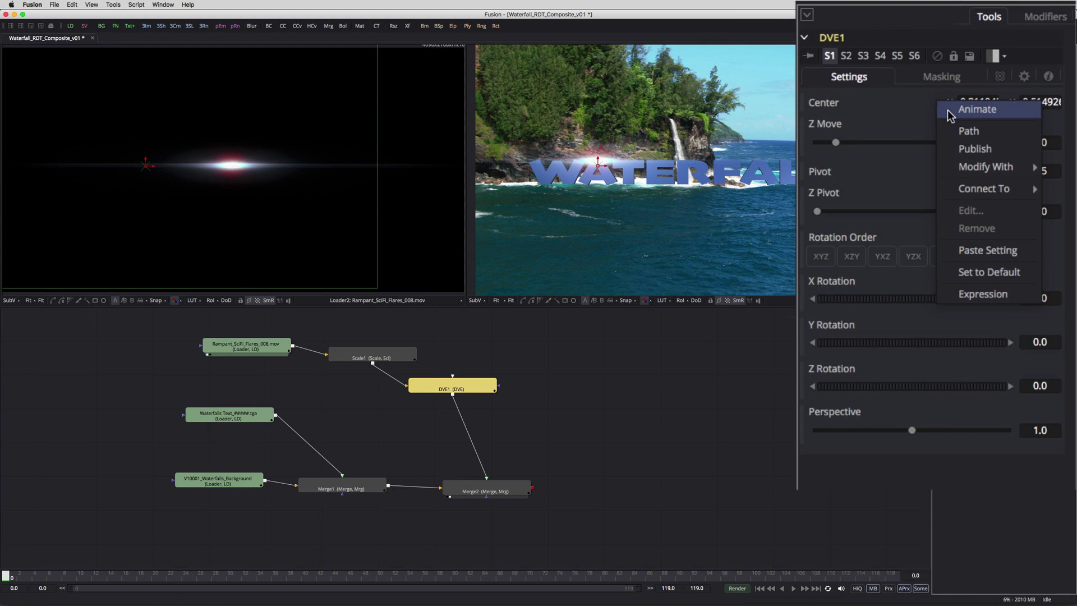
left_click(959, 106)
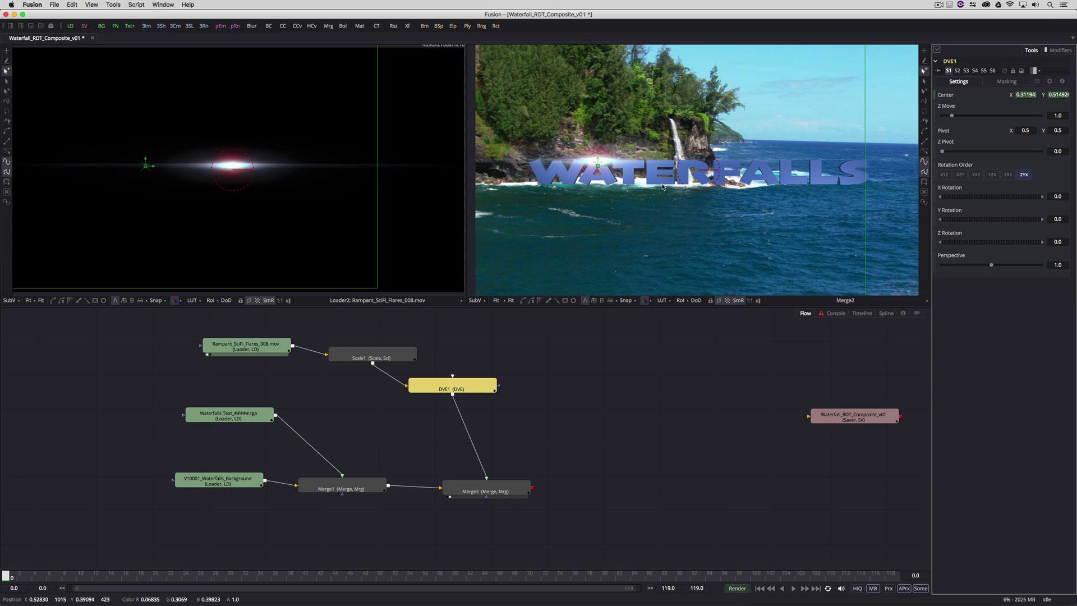
left_click_drag(598, 165, 598, 167)
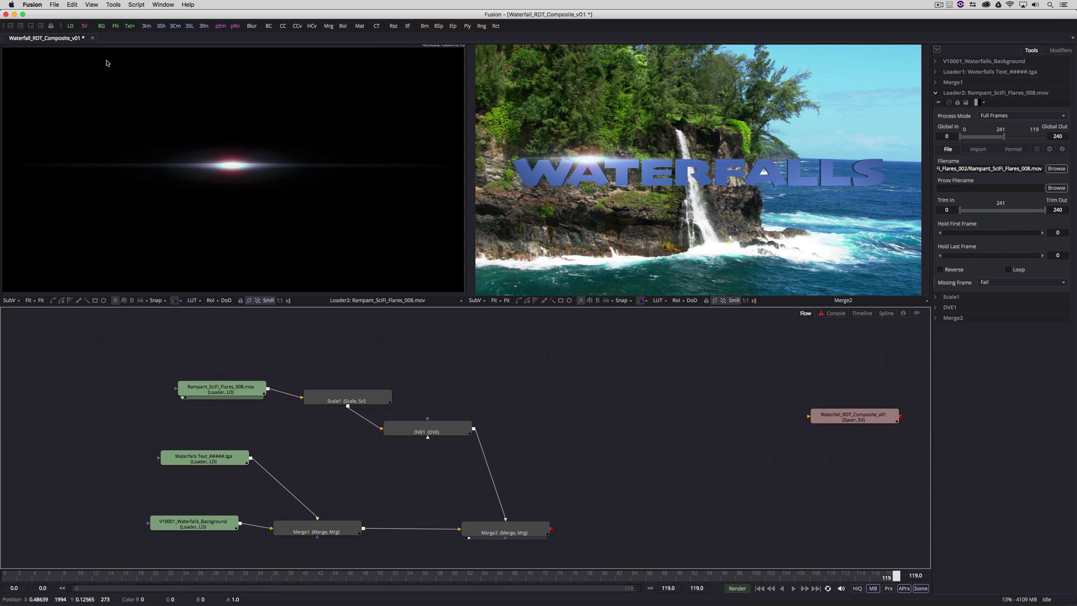
Load Rampant_Natural_Flares_007.mov from the Natural_Flares_001 folder and preview it in the left viewer.
left_click(70, 26)
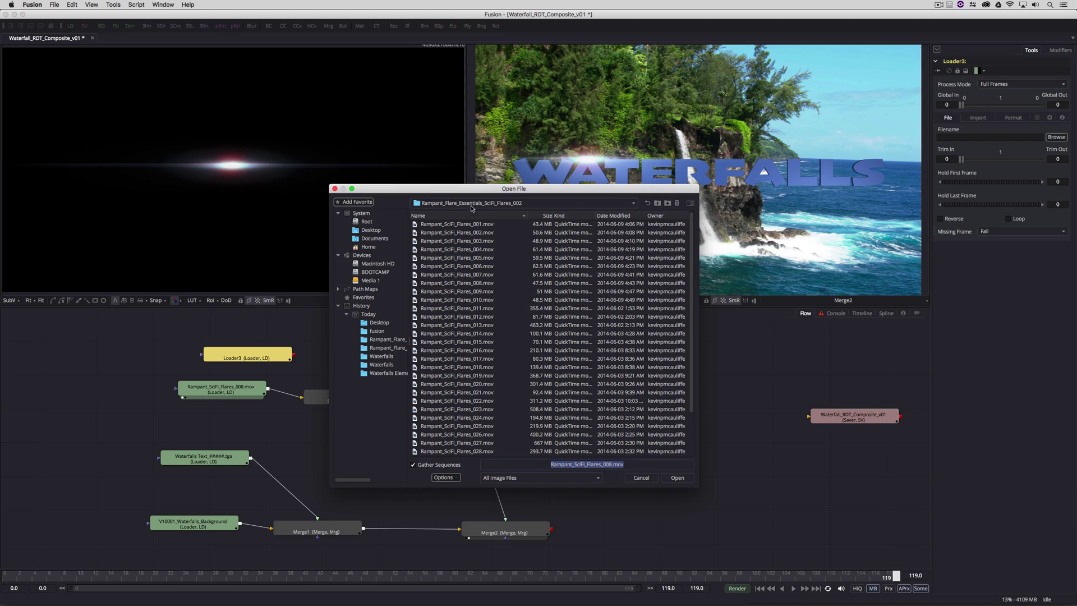
left_click(658, 204)
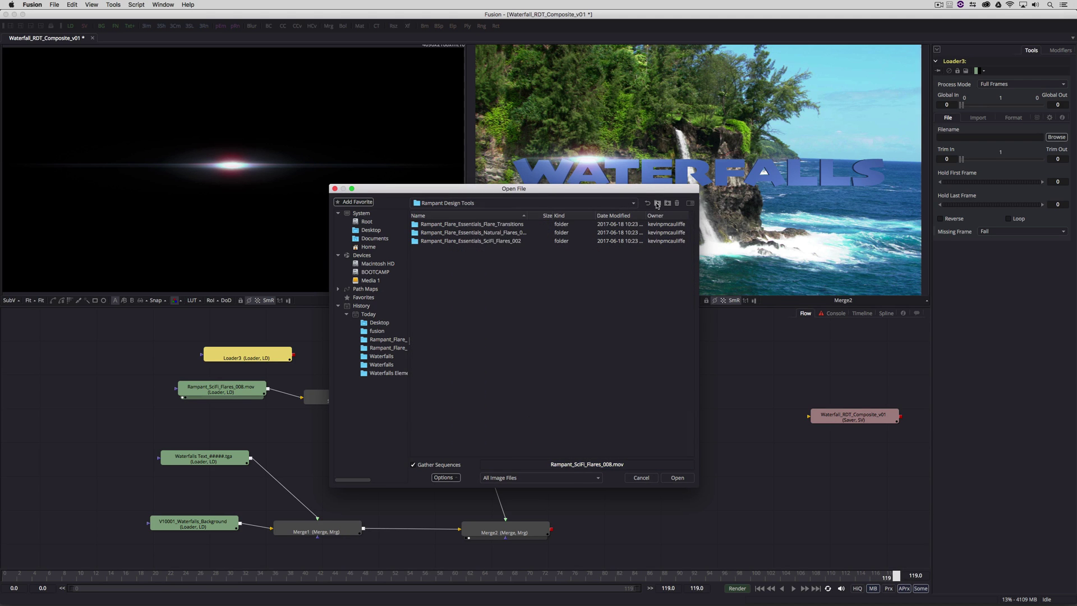
double_click(512, 233)
left_click(487, 275)
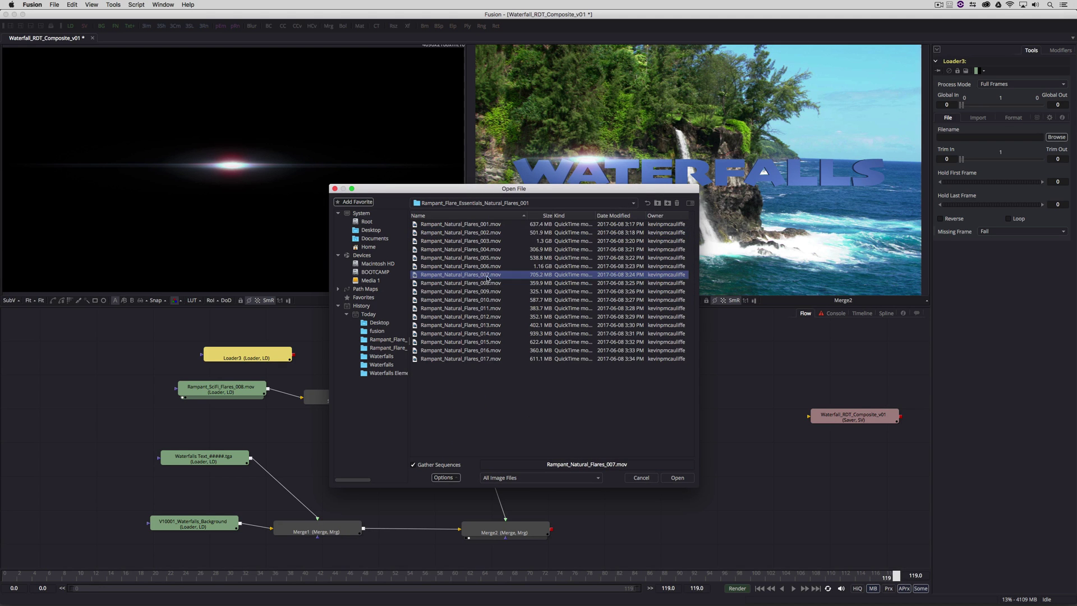
left_click(680, 478)
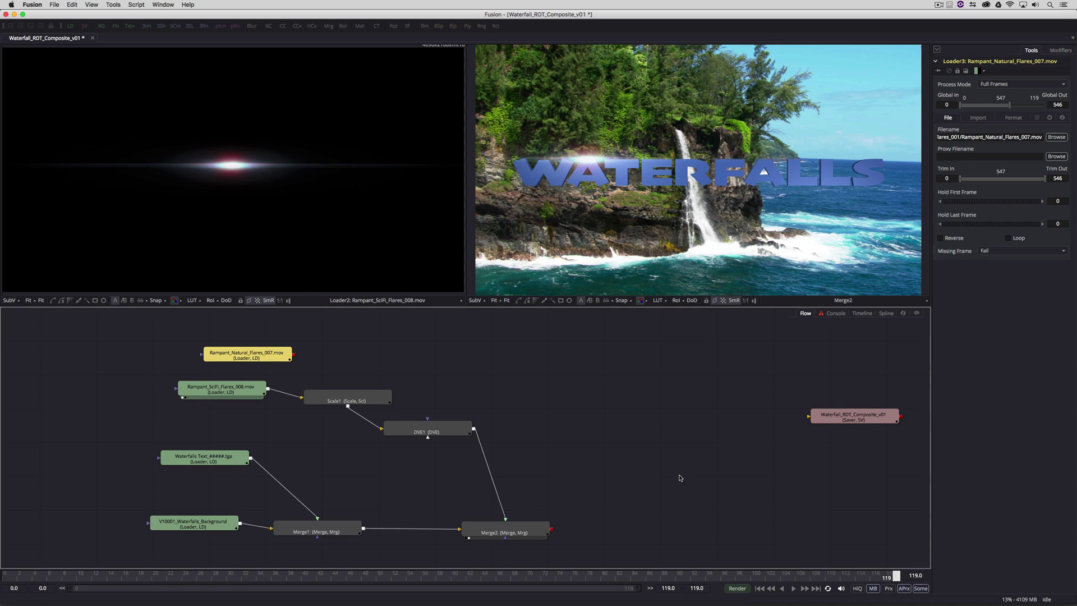
left_click_drag(218, 364, 201, 350)
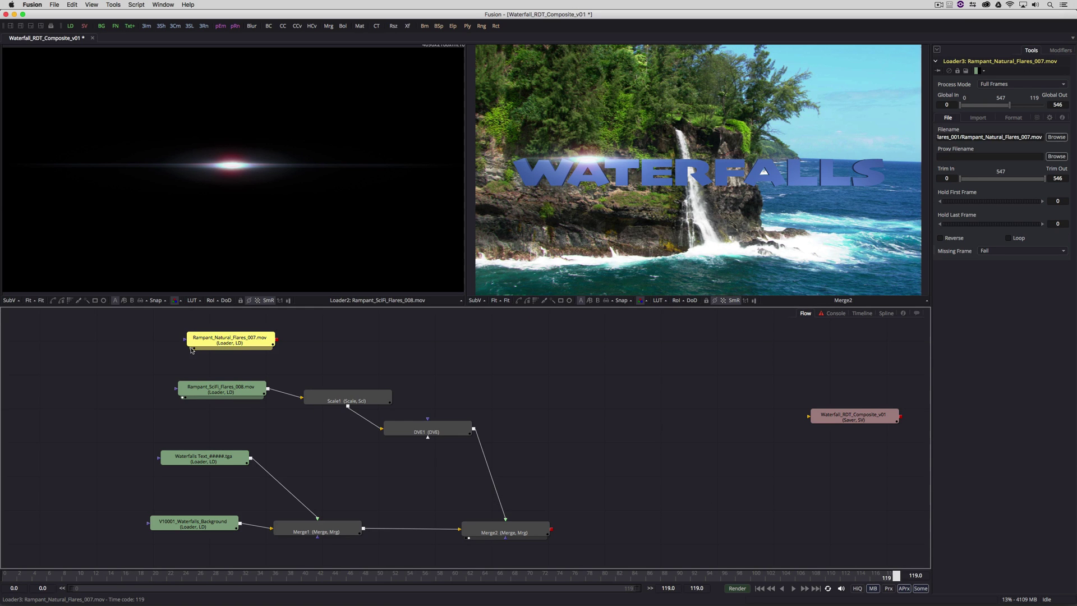
left_click(192, 349)
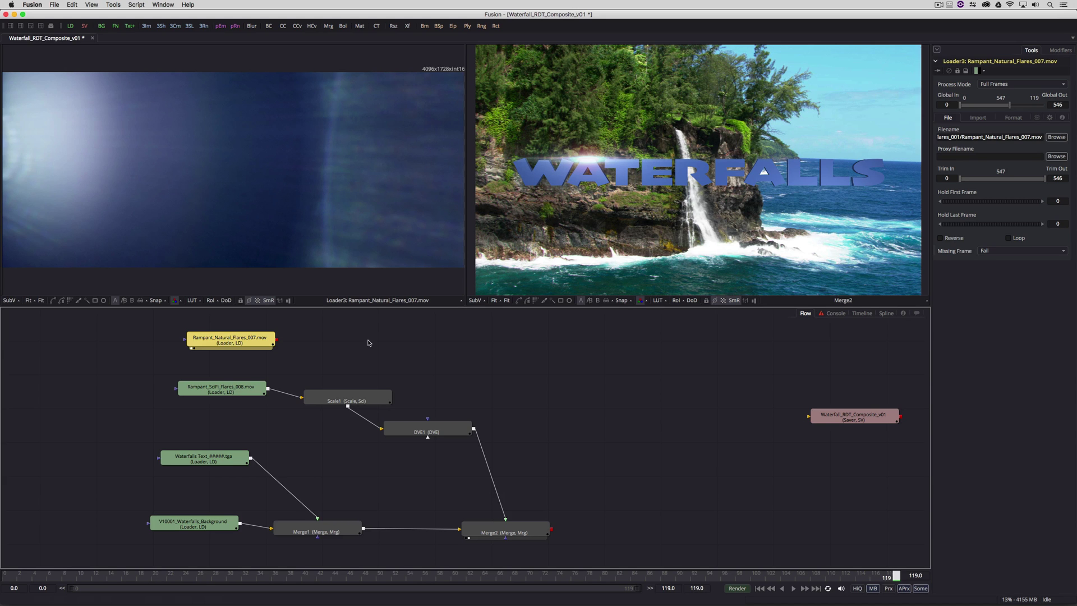
Add Merge3 taking Merge2's result as background and the natural flare as foreground, viewed on the right.
left_click(329, 26)
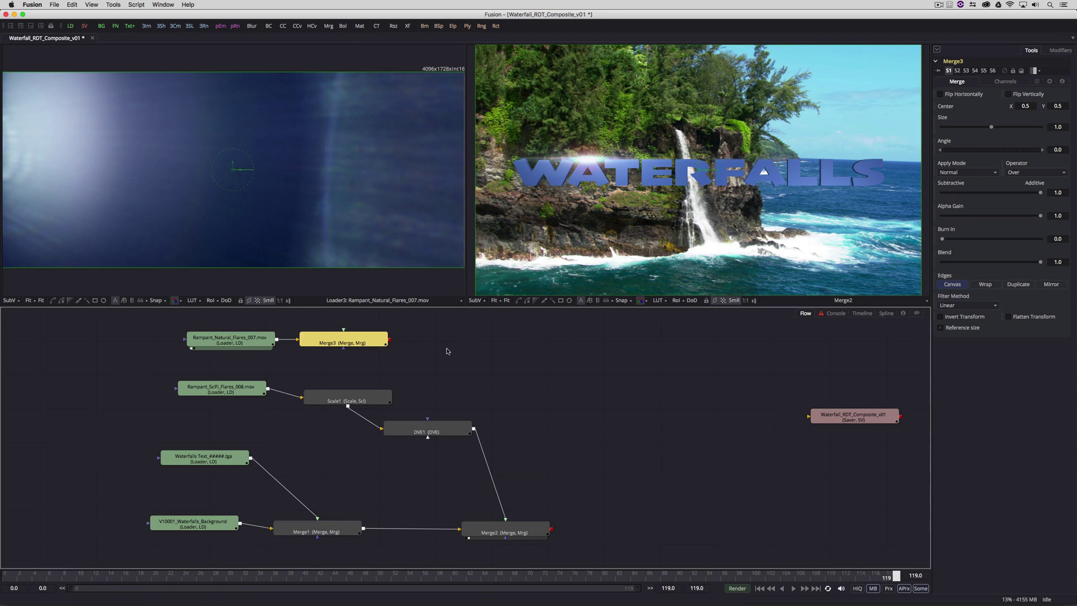
left_click_drag(302, 343, 524, 392)
left_click_drag(595, 405, 624, 514)
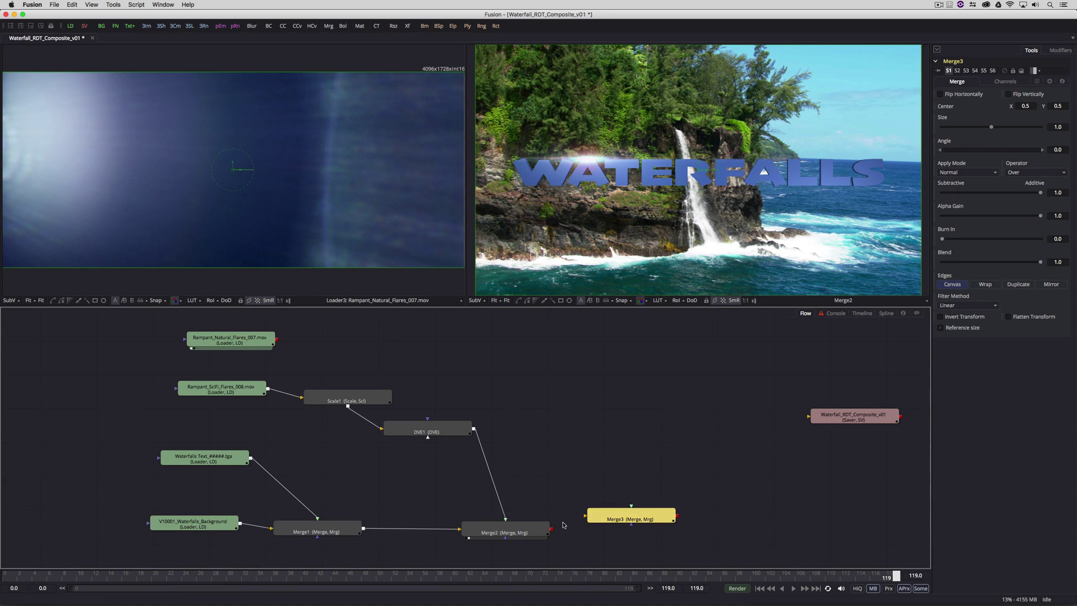
left_click_drag(552, 529, 586, 515)
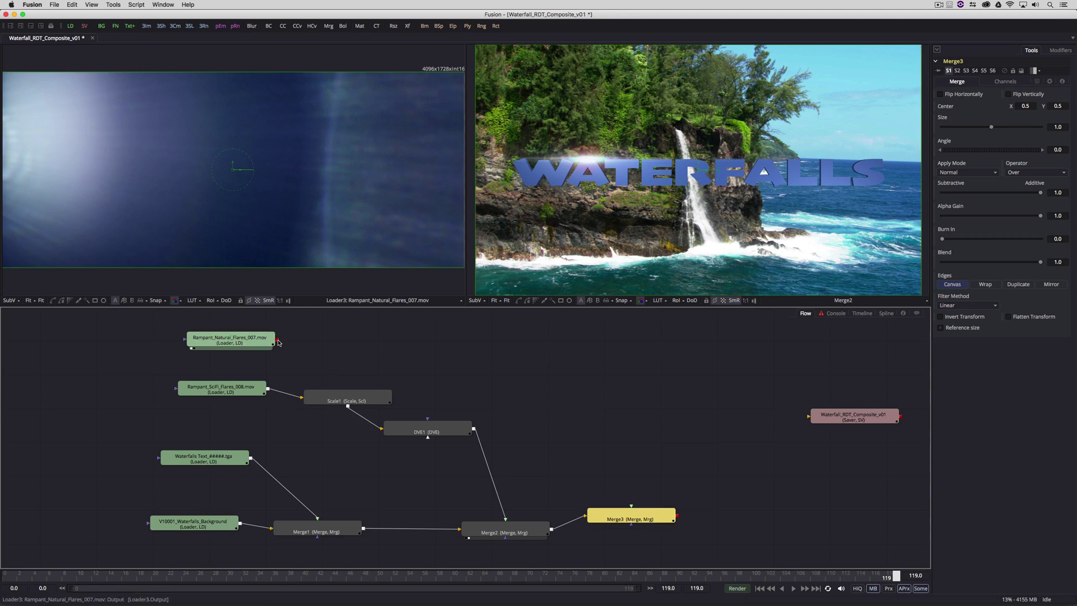
left_click_drag(278, 341, 632, 507)
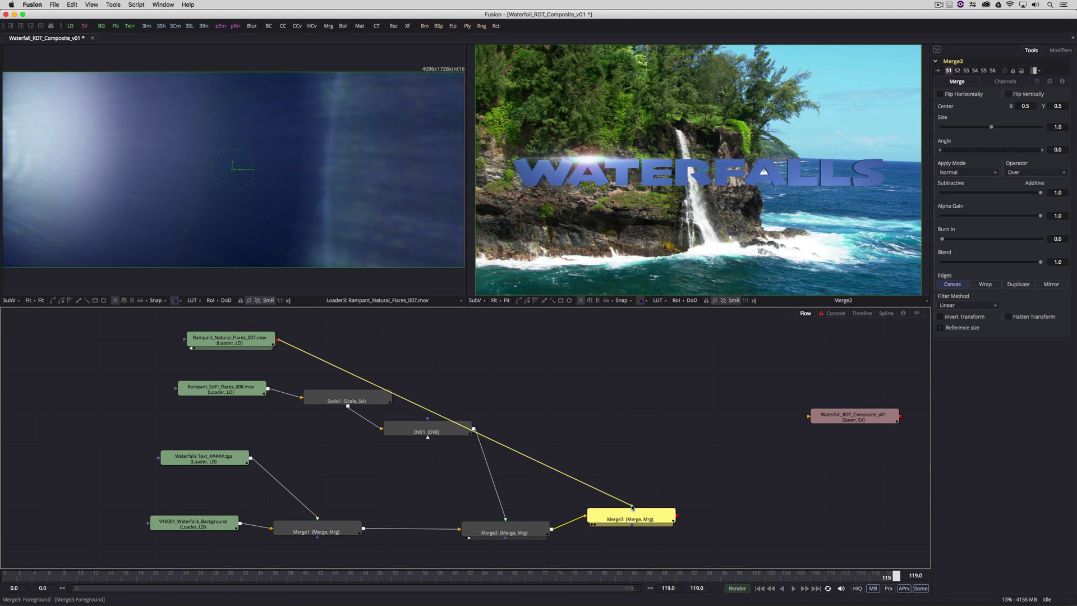
left_click(594, 525)
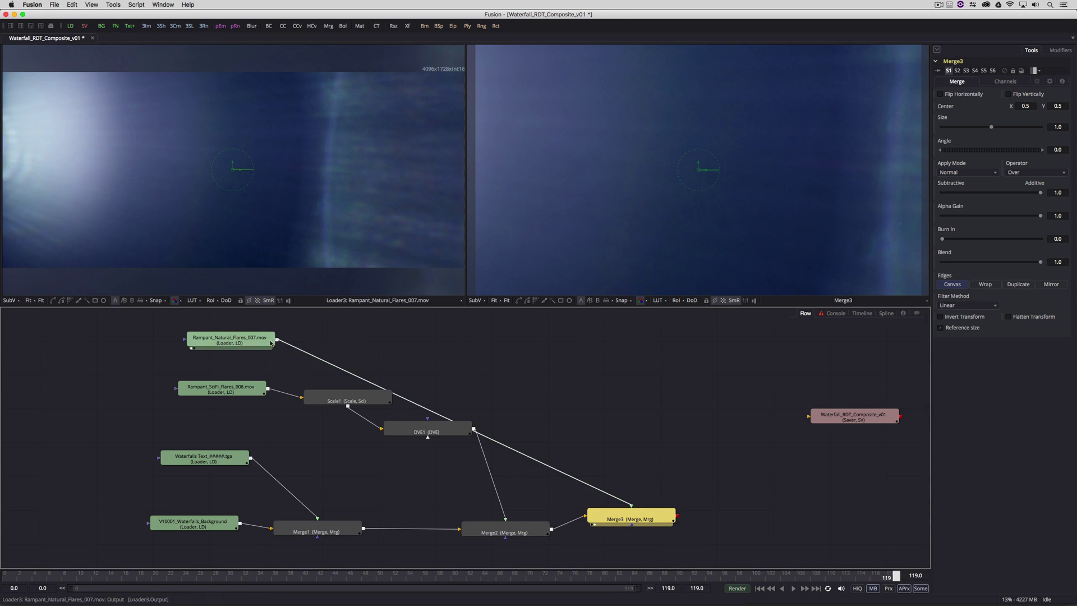
left_click_drag(230, 340, 503, 353)
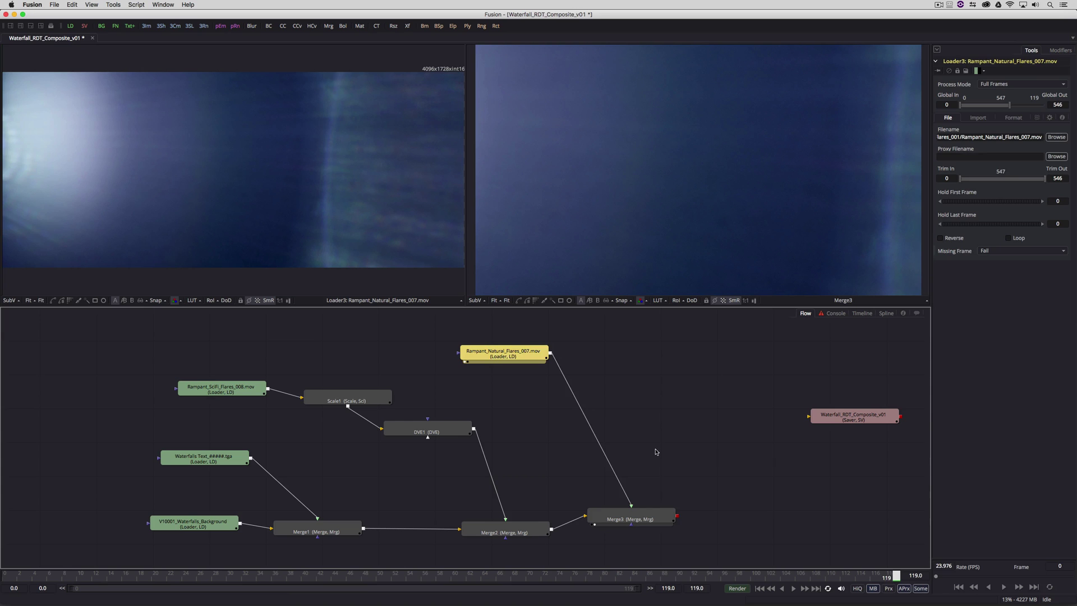
Set Merge3's Apply Mode from Normal to Screen.
left_click(642, 516)
left_click(981, 171)
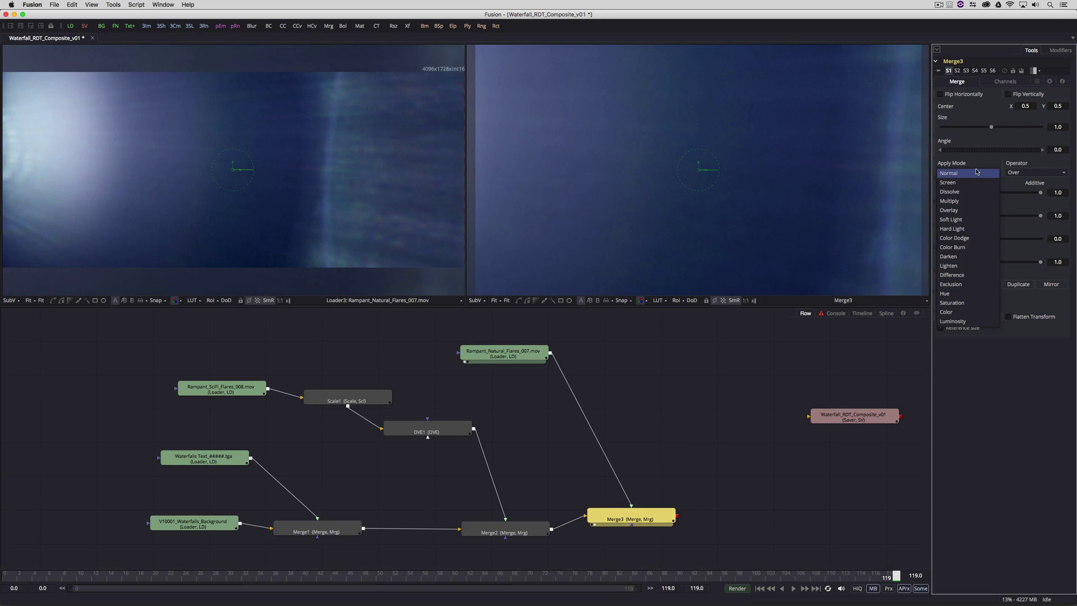
left_click(973, 181)
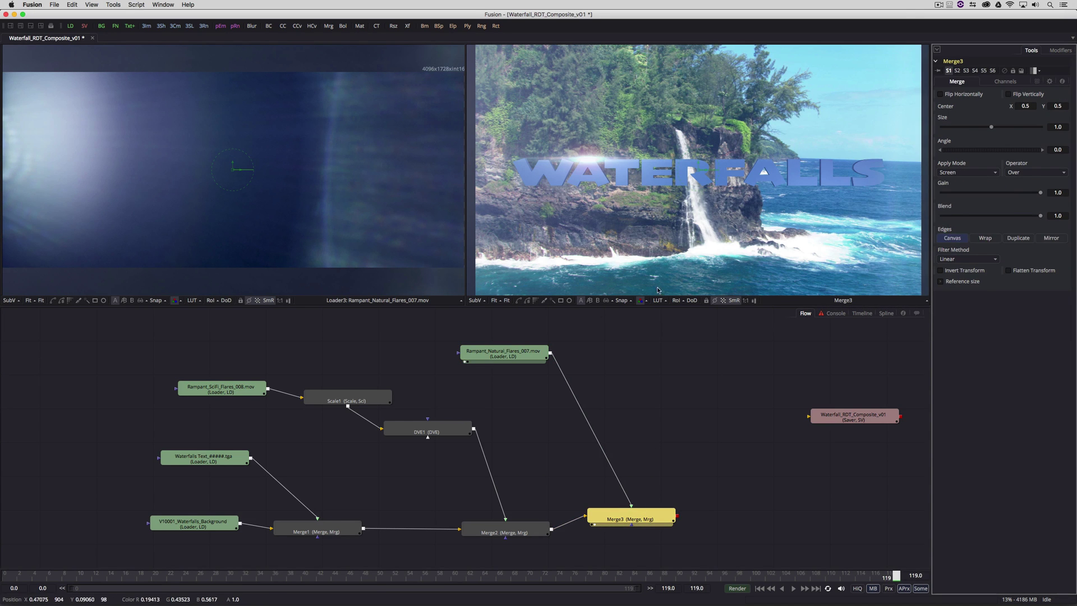
left_click_drag(514, 342, 501, 341)
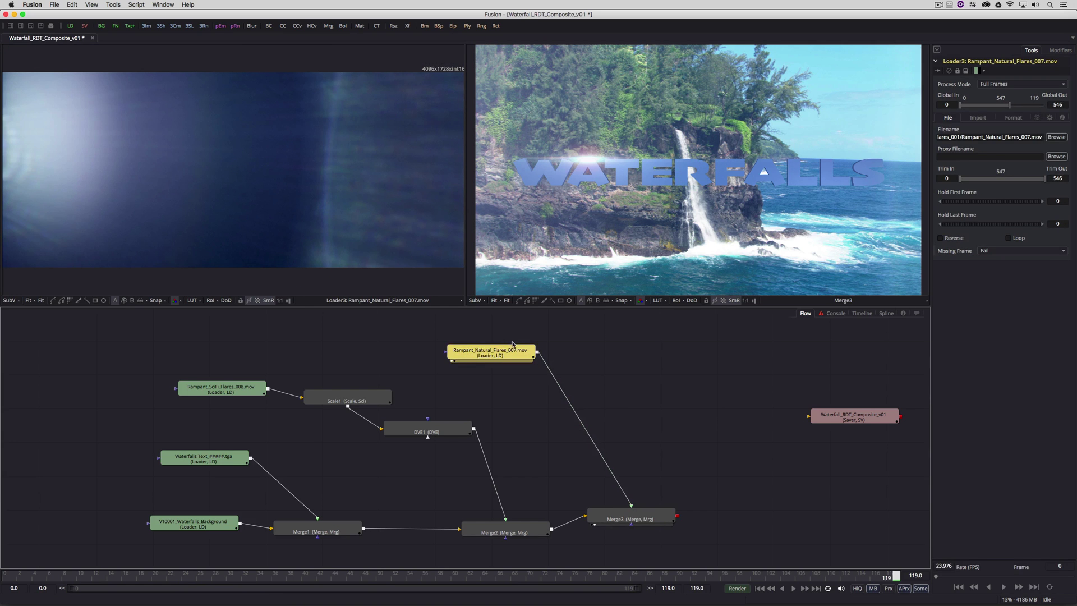
Insert Scale2 between the natural flare loader and Merge3 and set its Size to about 0.638.
left_click(114, 5)
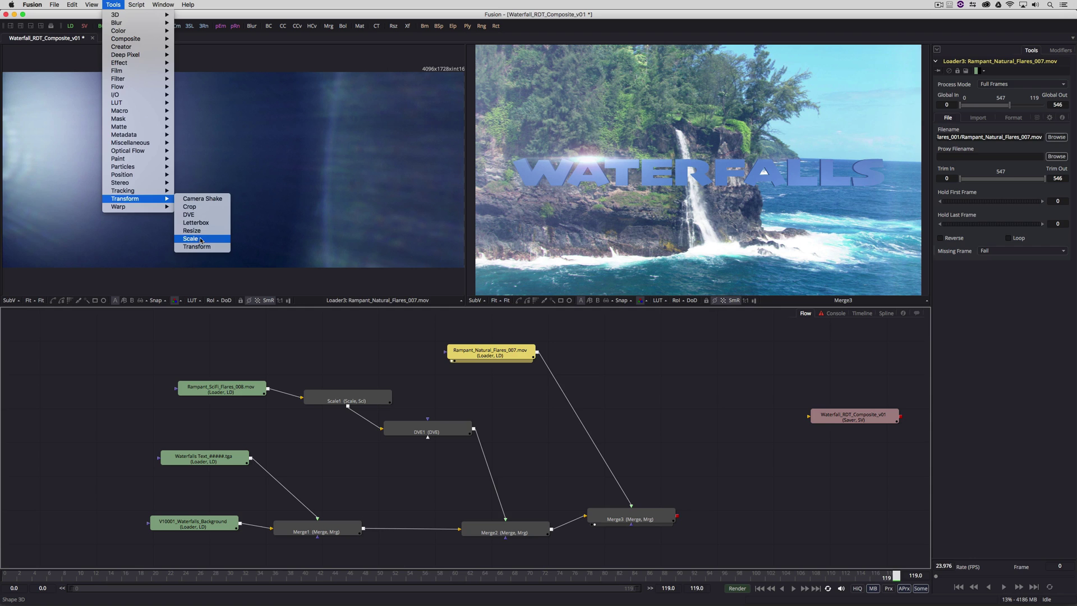
left_click(194, 238)
left_click_drag(512, 389, 606, 401)
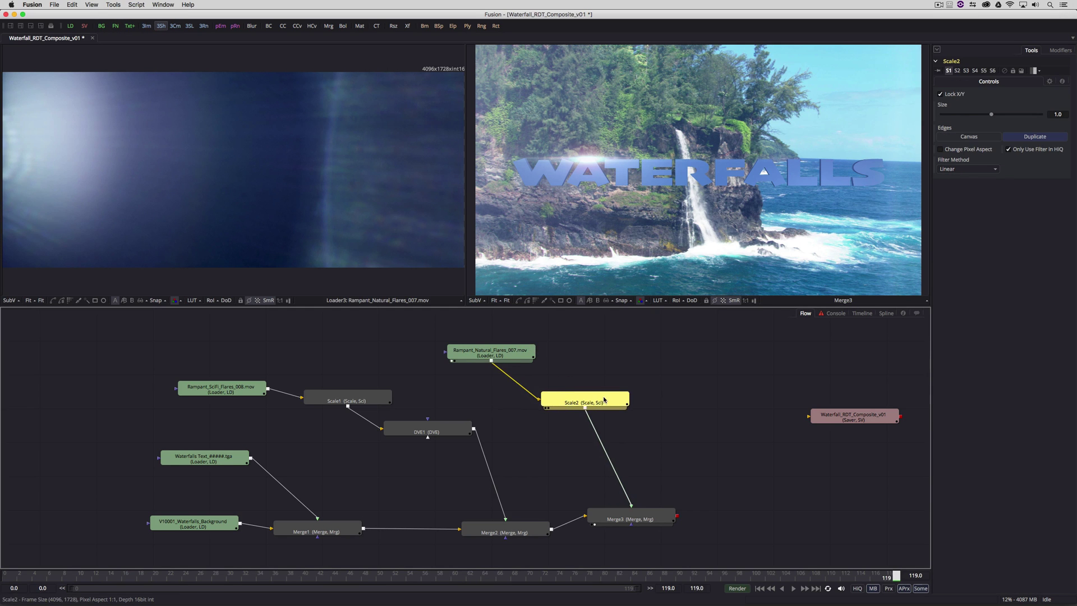
left_click_drag(988, 121, 974, 122)
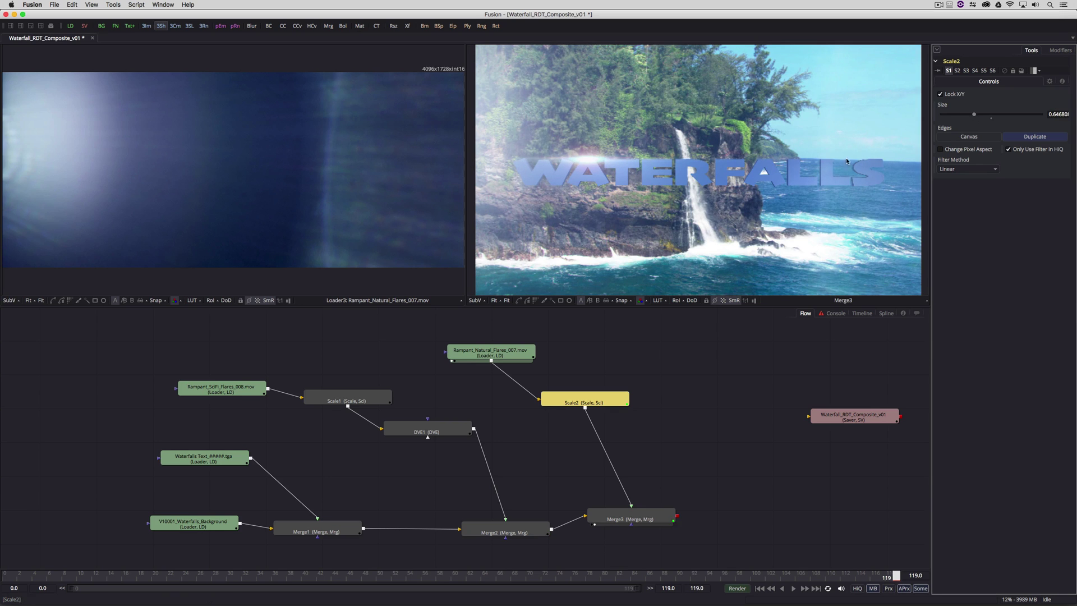
left_click(508, 301)
left_click(512, 249)
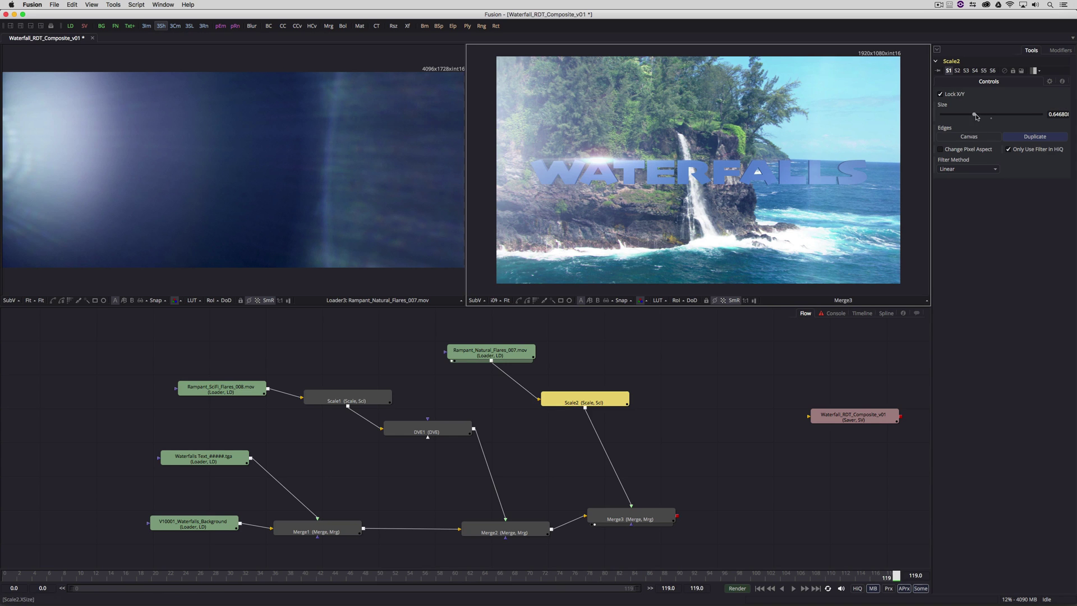
left_click_drag(976, 116, 975, 117)
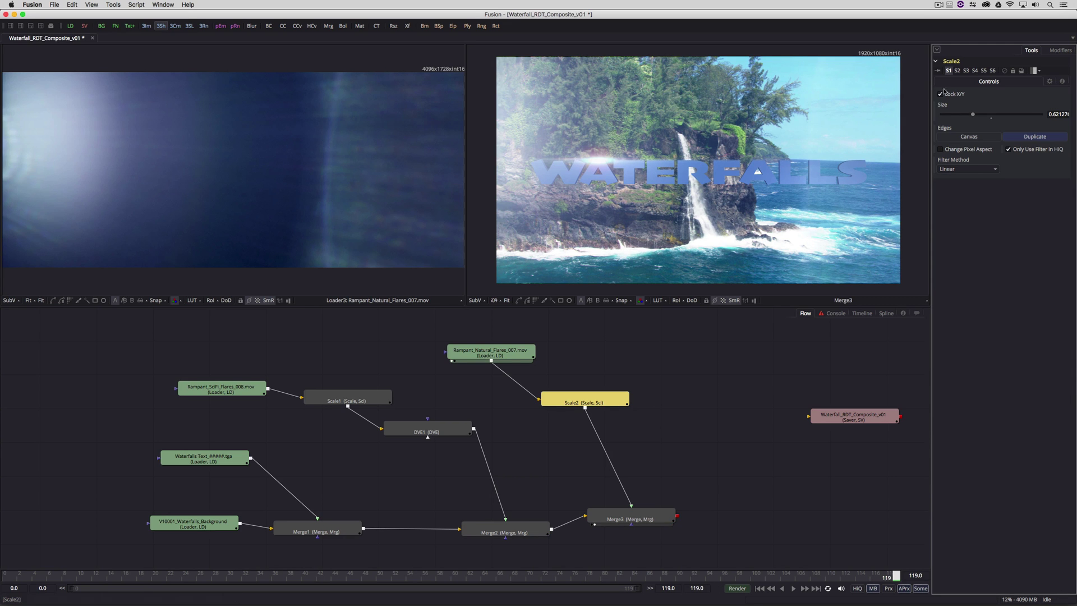
left_click_drag(975, 117, 975, 116)
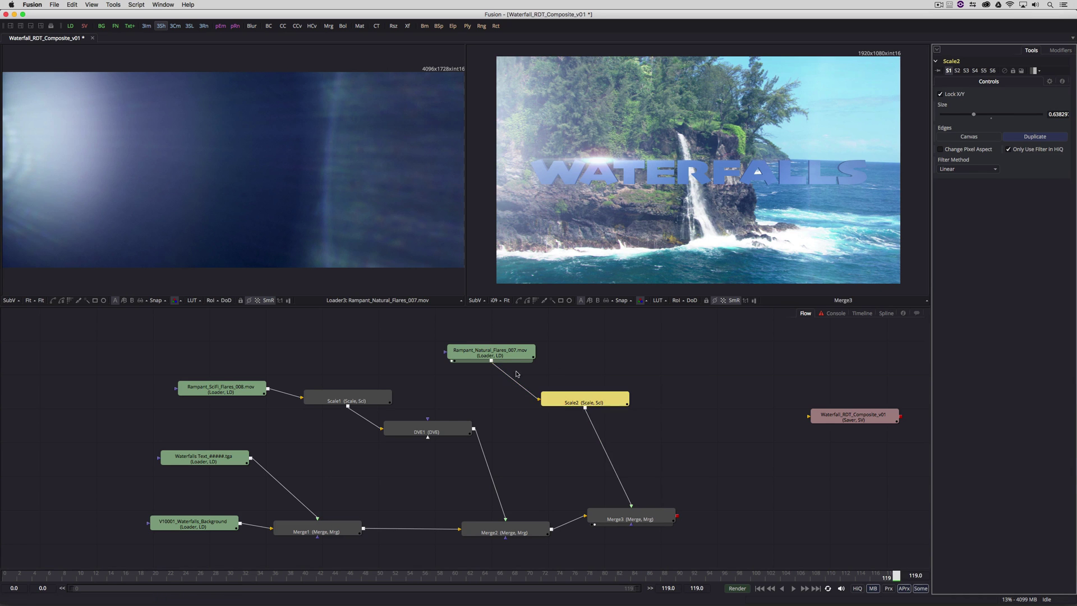
left_click(495, 352)
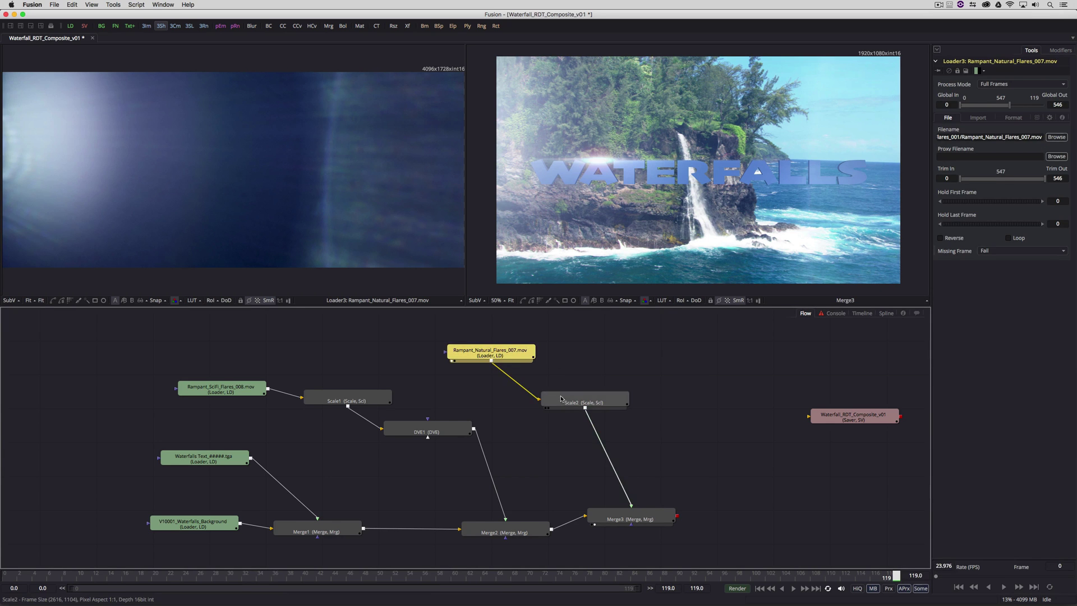
left_click(581, 398)
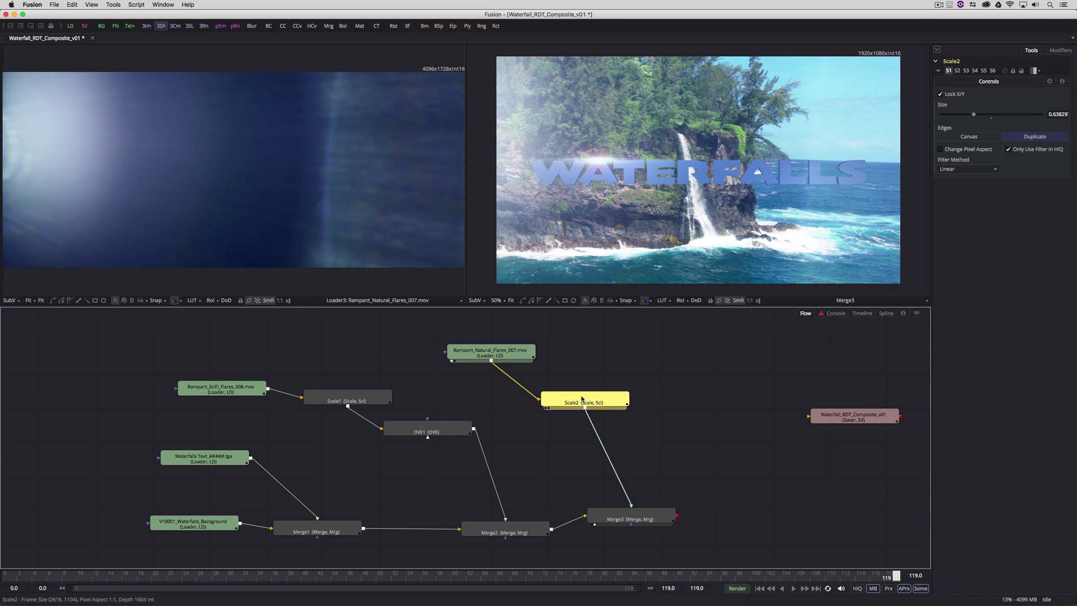
Add DVE2 after Scale2 and shift the natural flare's centre left to about 0.372, 0.5.
left_click(114, 4)
mouse_move(143, 200)
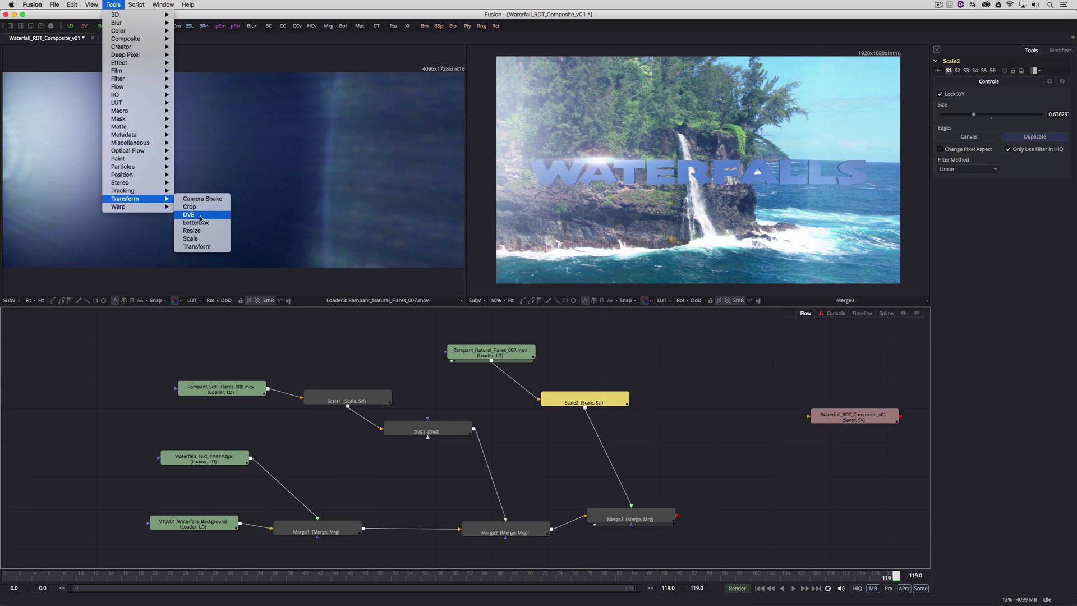
left_click(191, 215)
left_click_drag(702, 174, 777, 171)
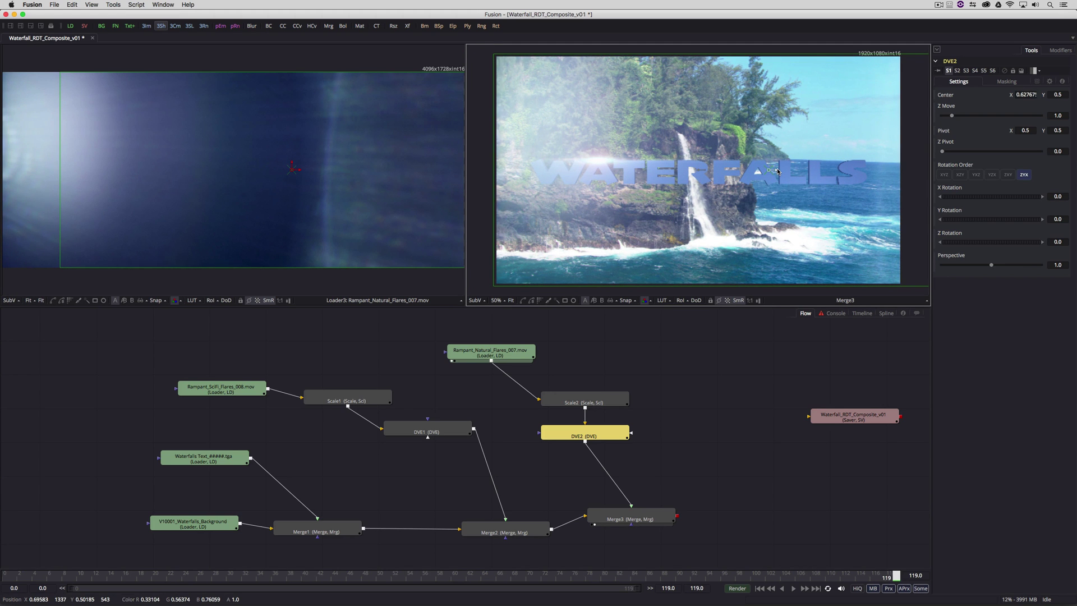
left_click_drag(777, 171, 637, 174)
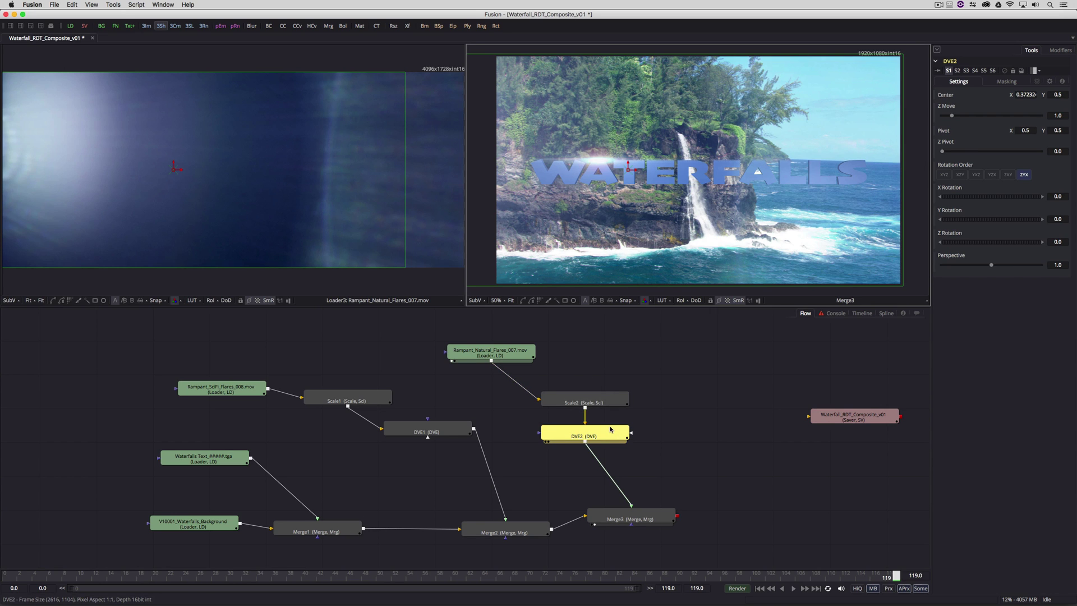
mouse_move(612, 427)
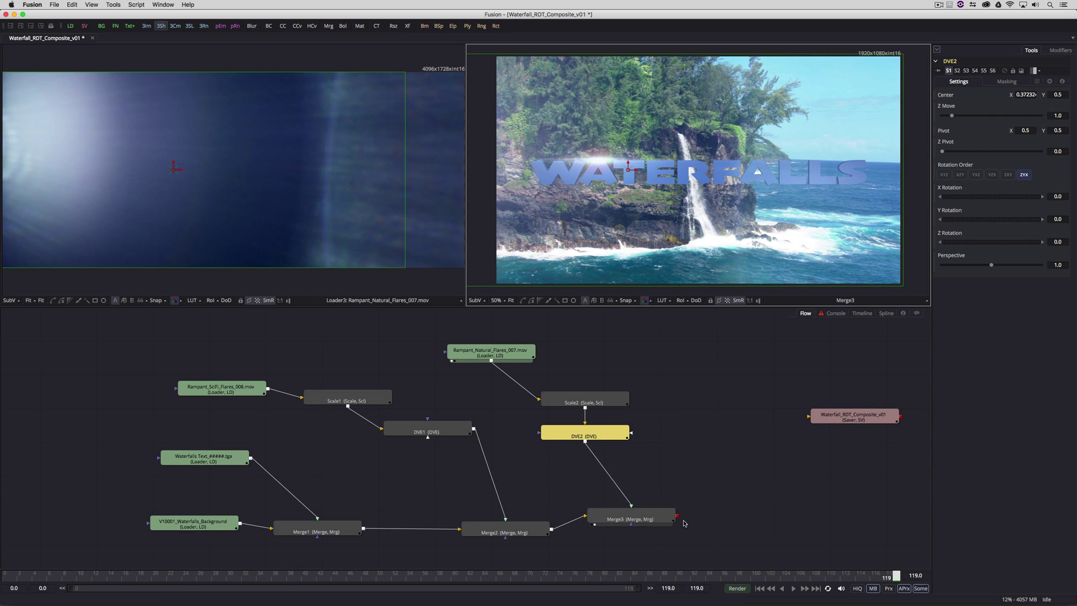
Connect Merge3 to the Saver, render frames 0–119, then quit Fusion back to DaVinci Resolve.
left_click_drag(677, 516, 802, 419)
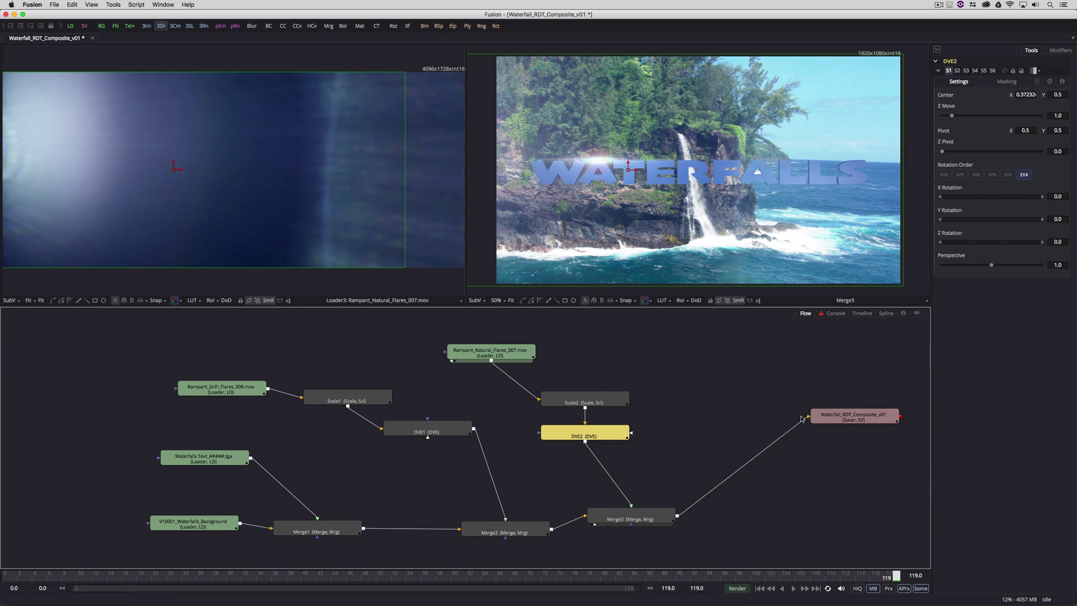
left_click(738, 588)
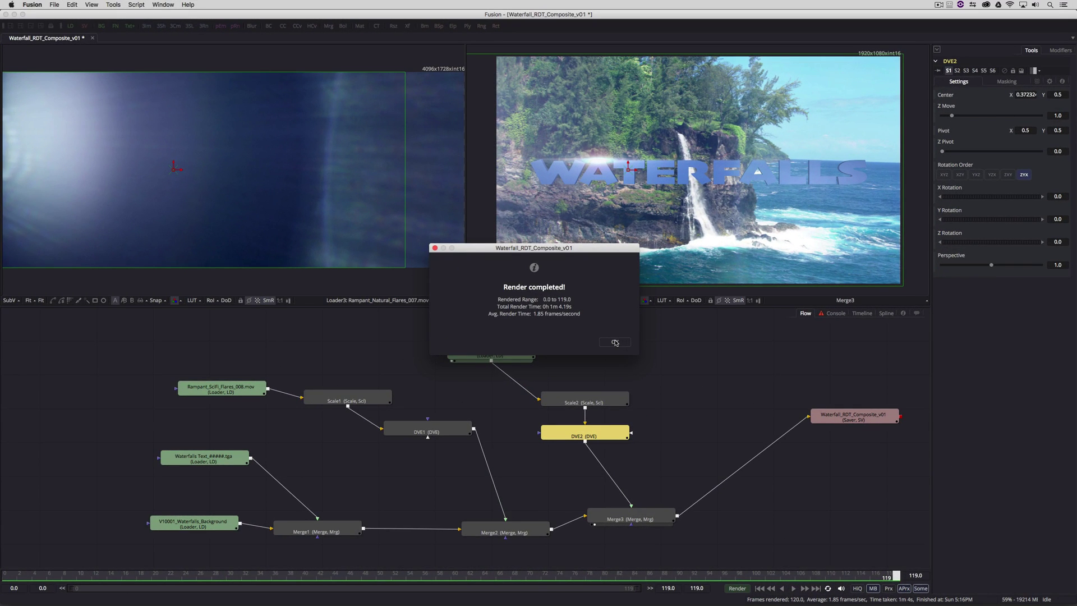
left_click(615, 342)
key("super+q")
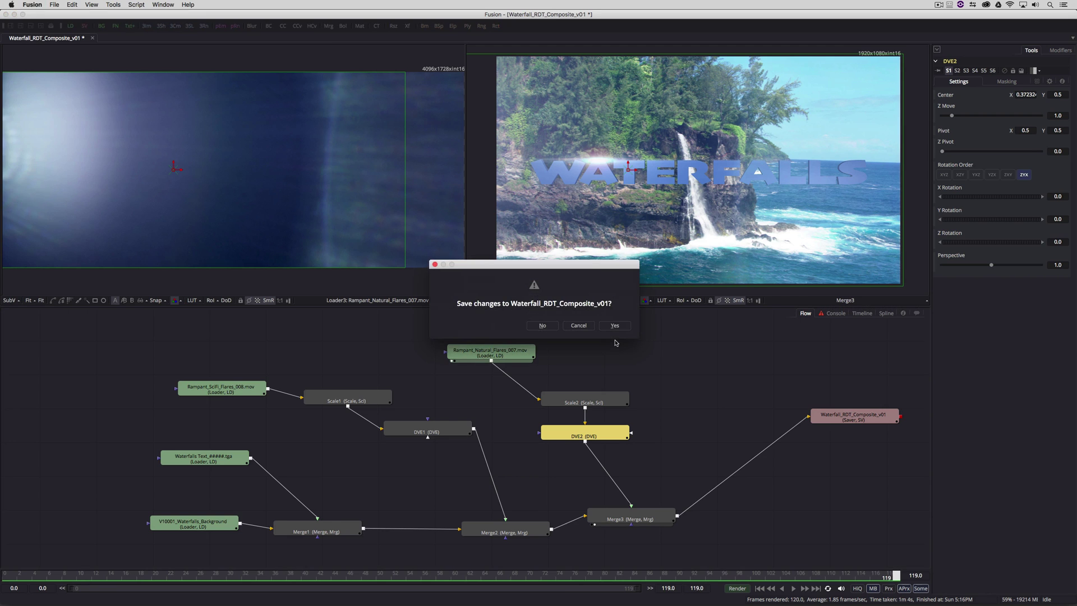
left_click(616, 325)
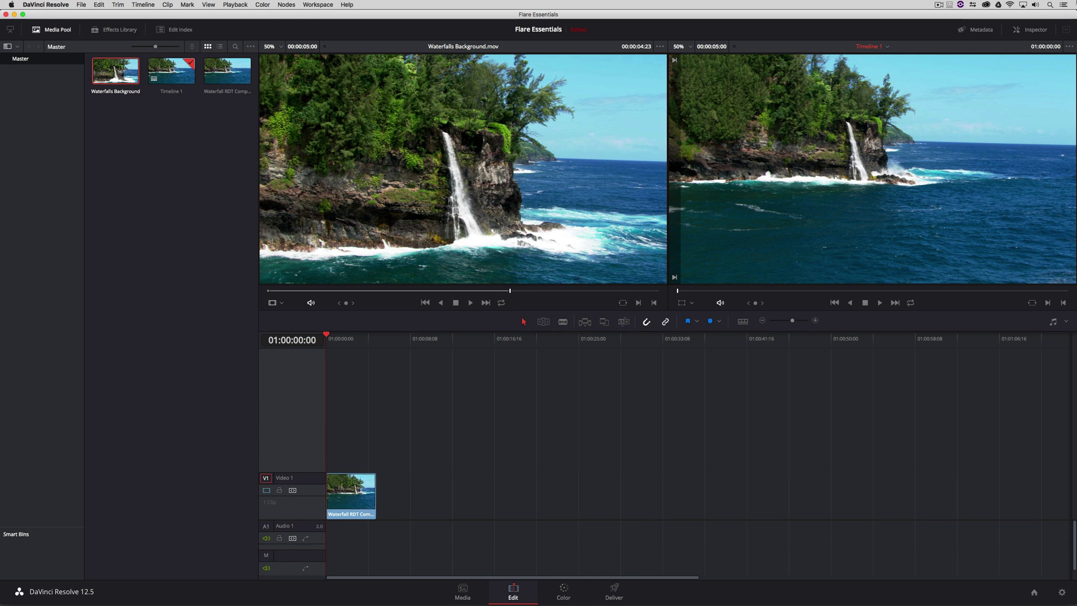
Return the playhead to the timeline start and play back the rendered flared WATERFALLS composite.
left_click(361, 341)
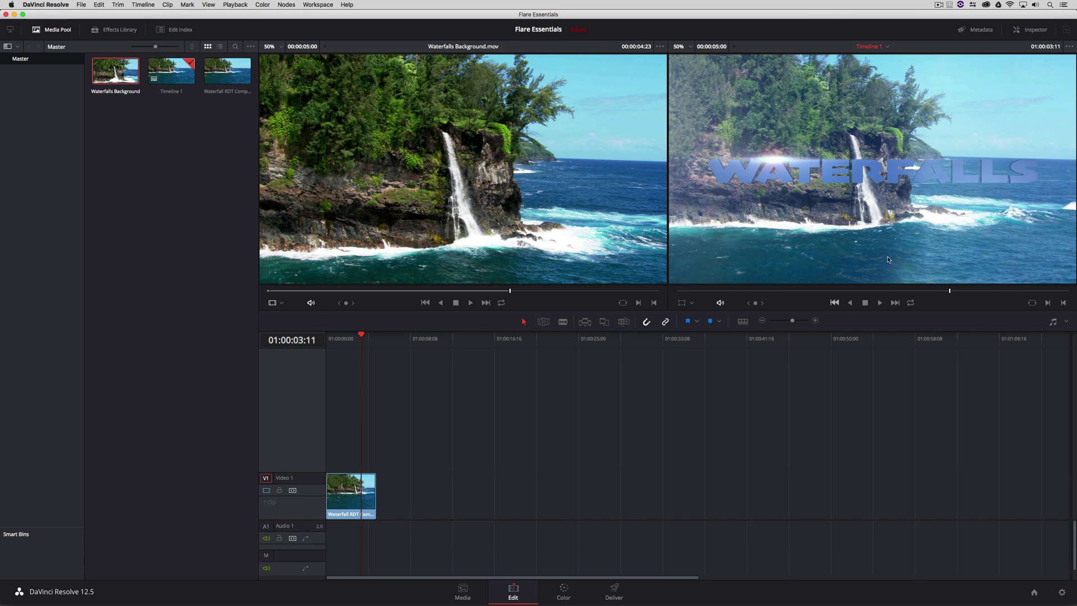
left_click_drag(348, 345, 323, 344)
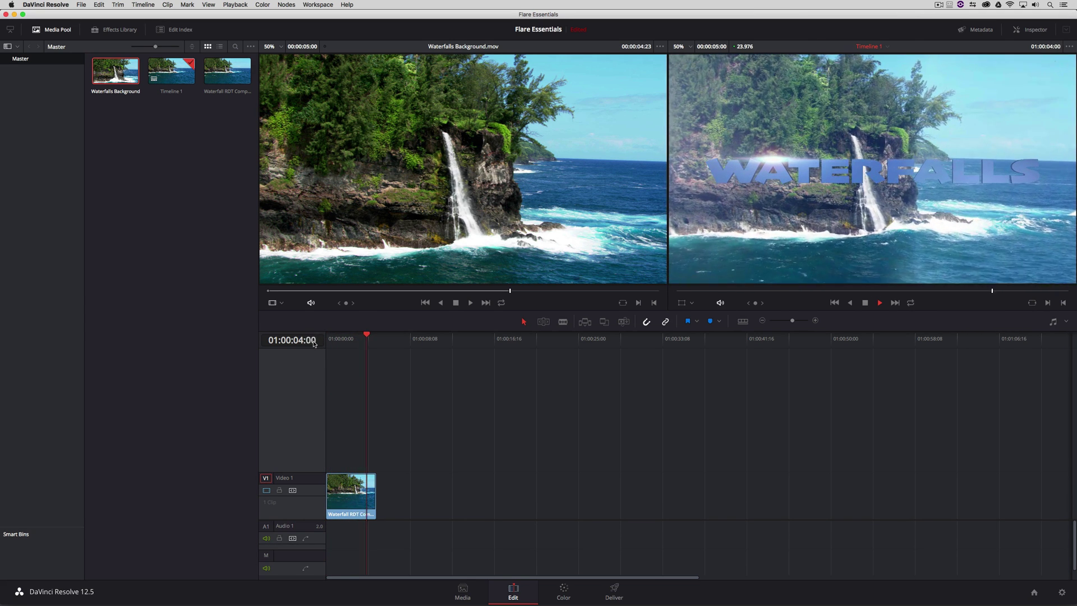
key("space")
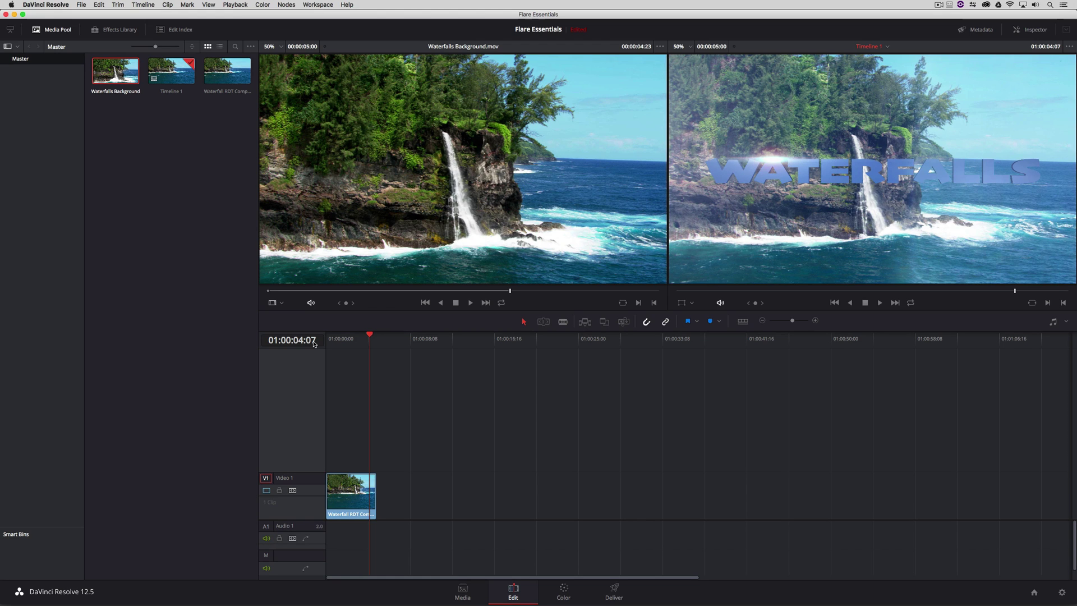
Open the Waterfall RDT Composite clip on V1 in Fusion through Fusion Connect.
right_click(359, 487)
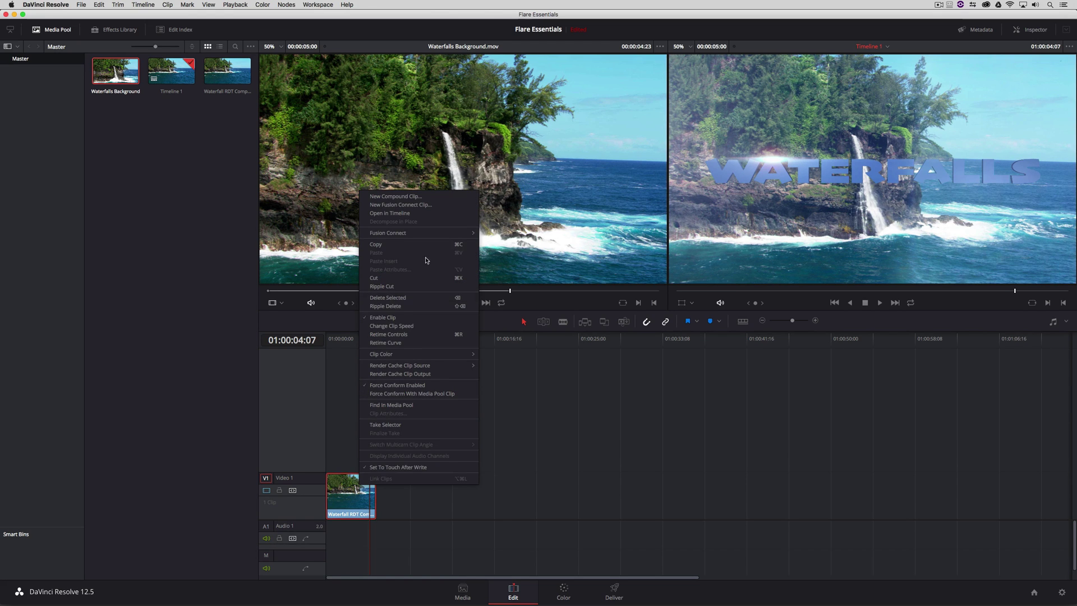
mouse_move(422, 235)
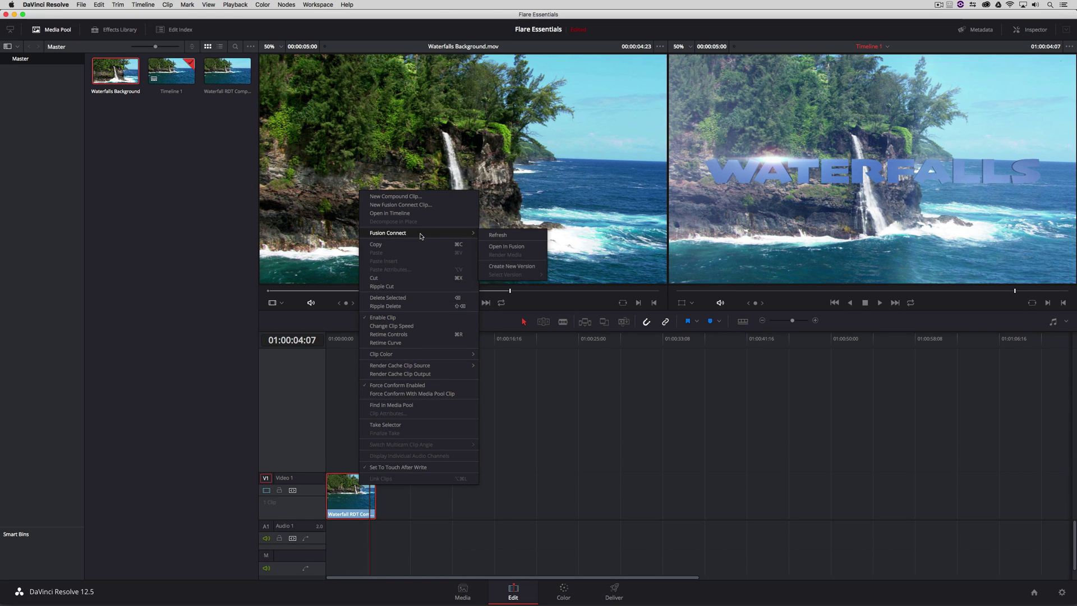
left_click(508, 246)
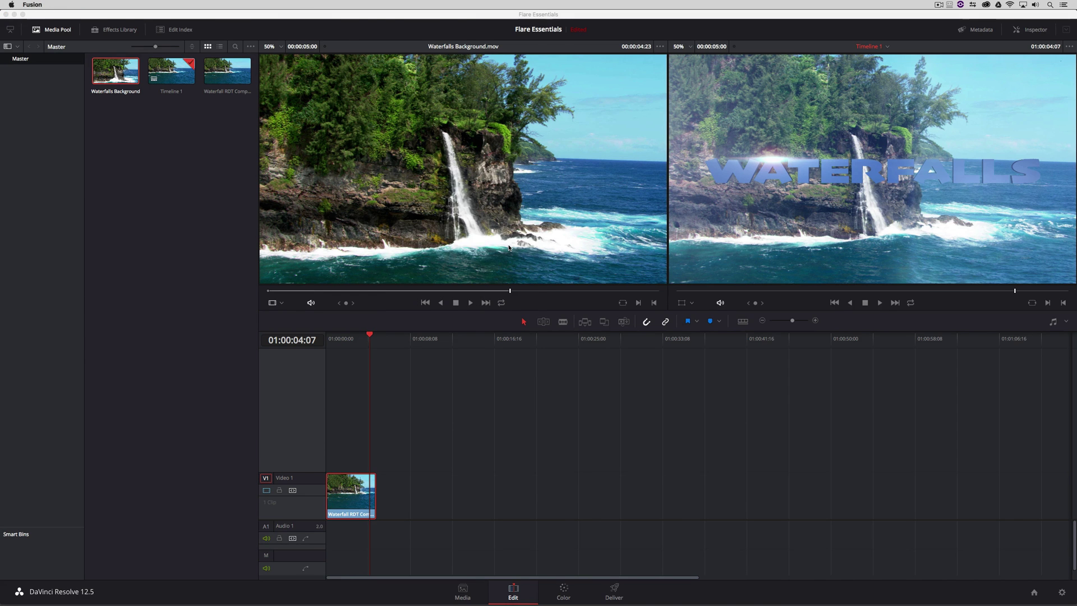